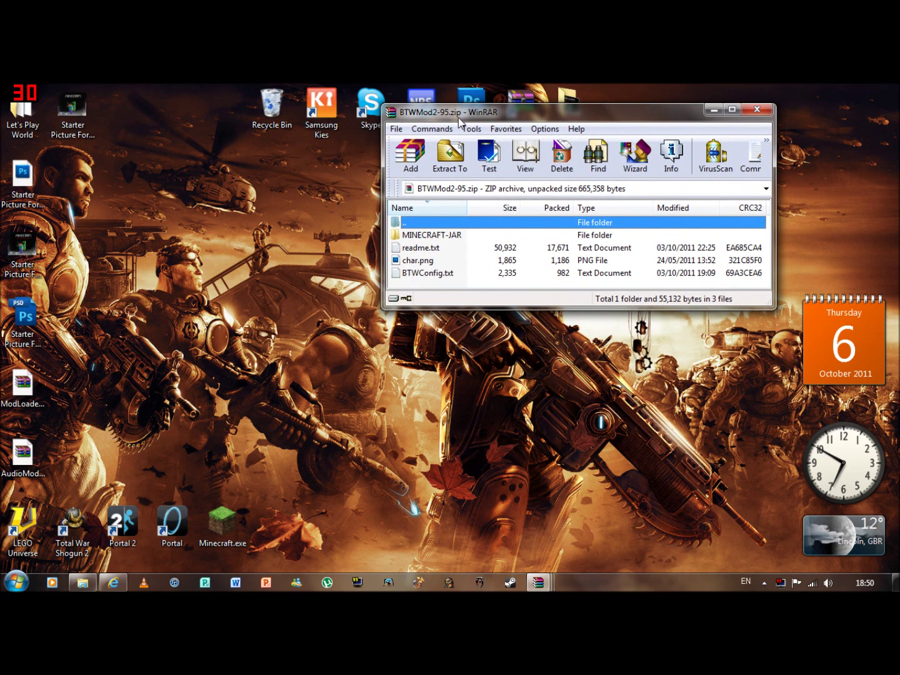
Bring up the ModLoader.zip and minecraftforge-client-1.1.1.zip archives beside BTWMod2-95.zip to show the required mod files.
{"action": "left_click_drag", "start_coordinate": [459, 118], "coordinate": [489, 124]}
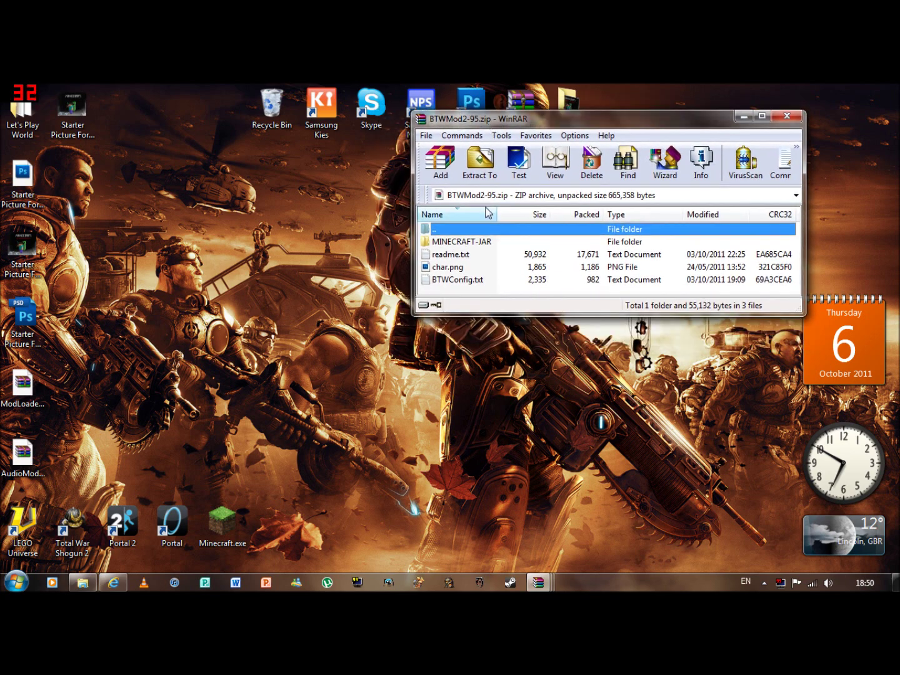
{"action": "left_click_drag", "start_coordinate": [655, 125], "coordinate": [672, 112]}
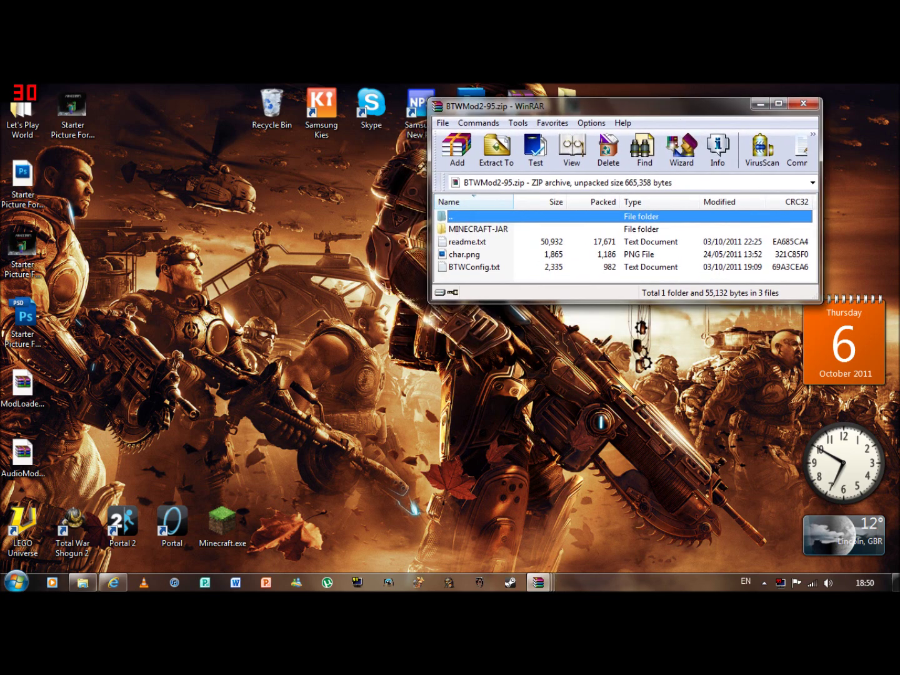
{"action": "mouse_move", "coordinate": [539, 582]}
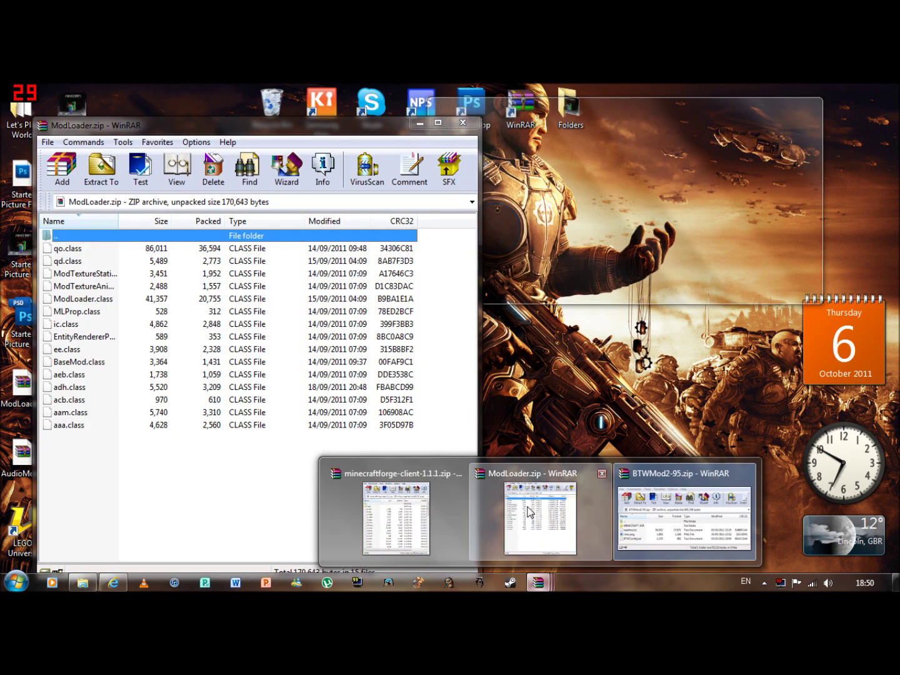
{"action": "left_click", "coordinate": [529, 512]}
{"action": "left_click_drag", "start_coordinate": [248, 128], "coordinate": [307, 99]}
{"action": "mouse_move", "coordinate": [541, 583]}
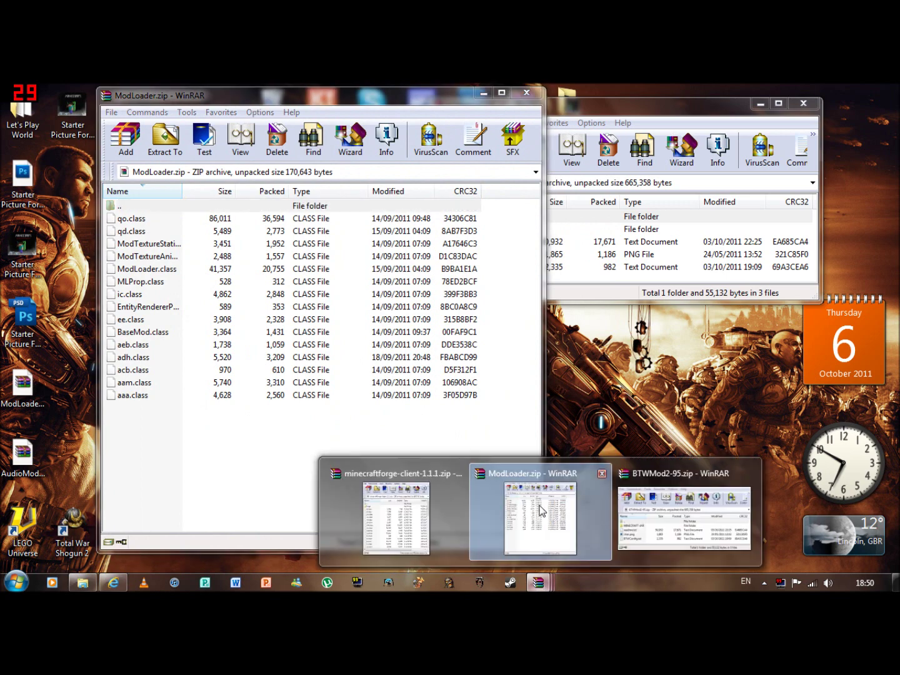
{"action": "left_click", "coordinate": [415, 499]}
{"action": "left_click_drag", "start_coordinate": [238, 109], "coordinate": [445, 165]}
{"action": "left_click", "coordinate": [615, 164]}
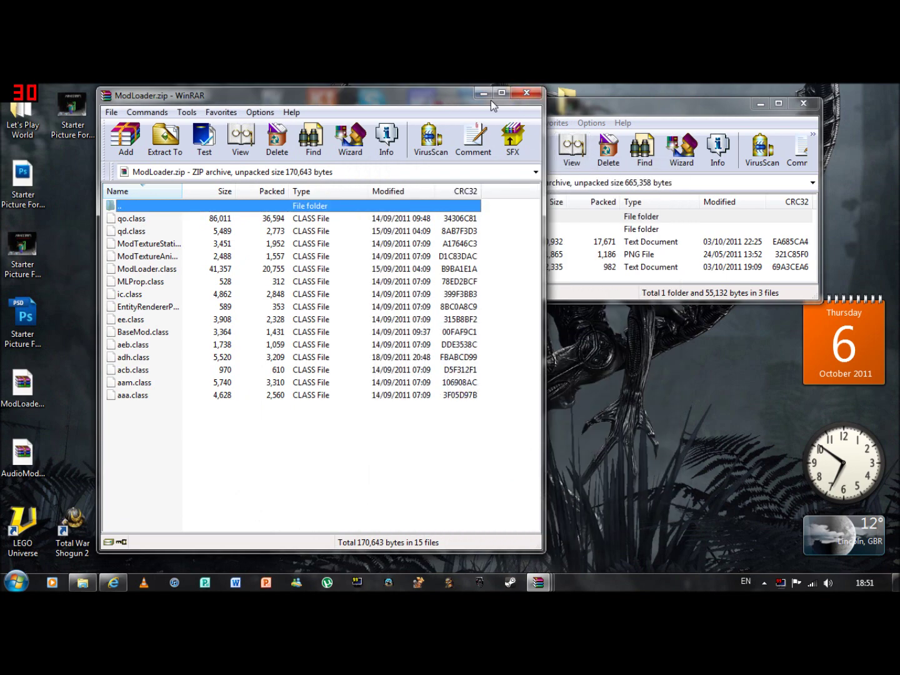
Dock the ModLoader.zip archive window to the right half of the desktop.
{"action": "left_click_drag", "start_coordinate": [393, 99], "coordinate": [899, 104]}
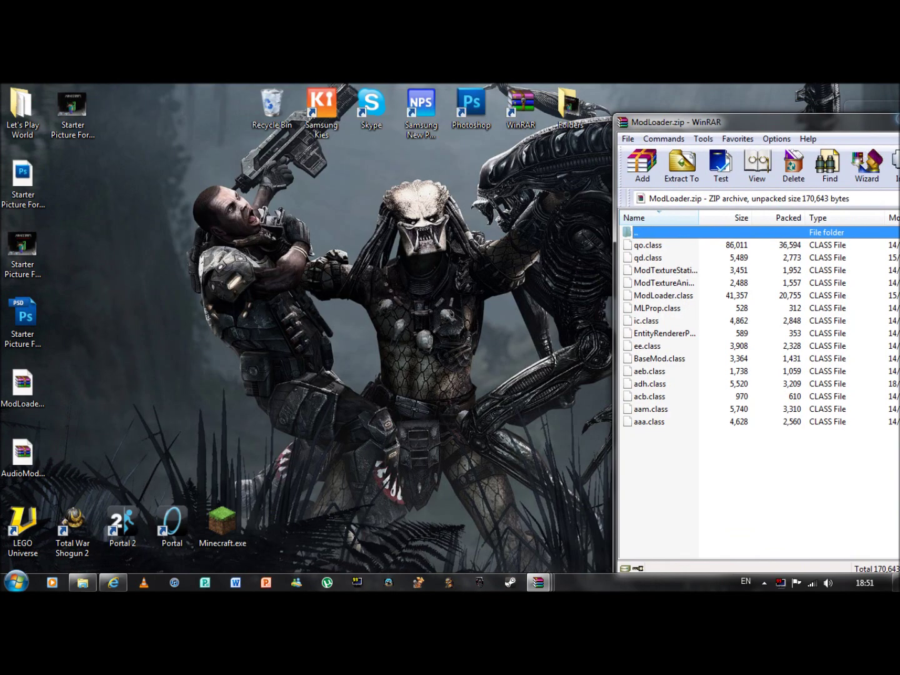
{"action": "left_click", "coordinate": [572, 477]}
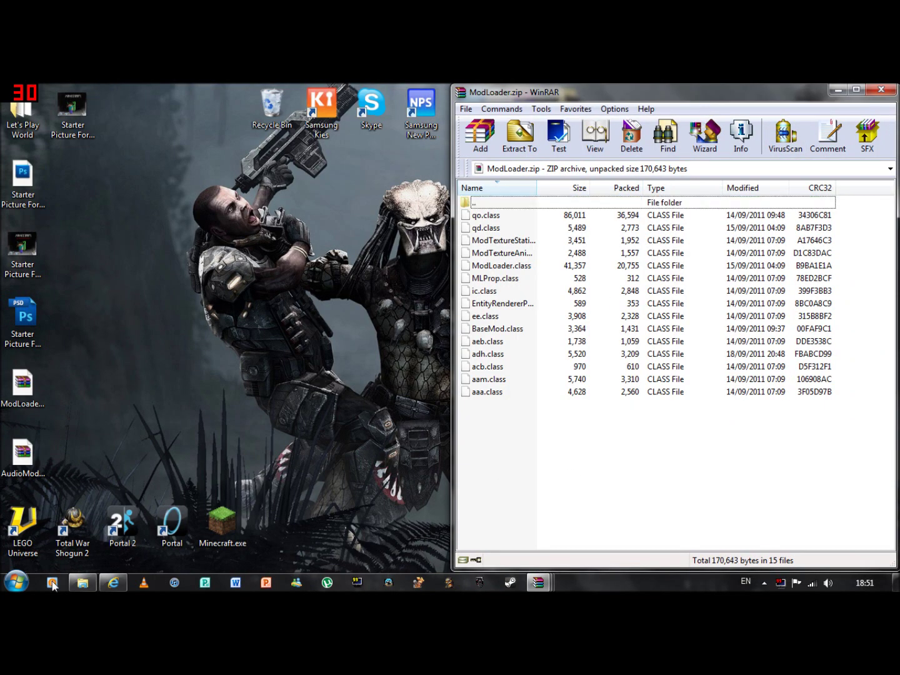
Open the Roaming folder by running %appdata% from the Run dialog, and place its window beside ModLoader.zip.
{"action": "left_click", "coordinate": [16, 582]}
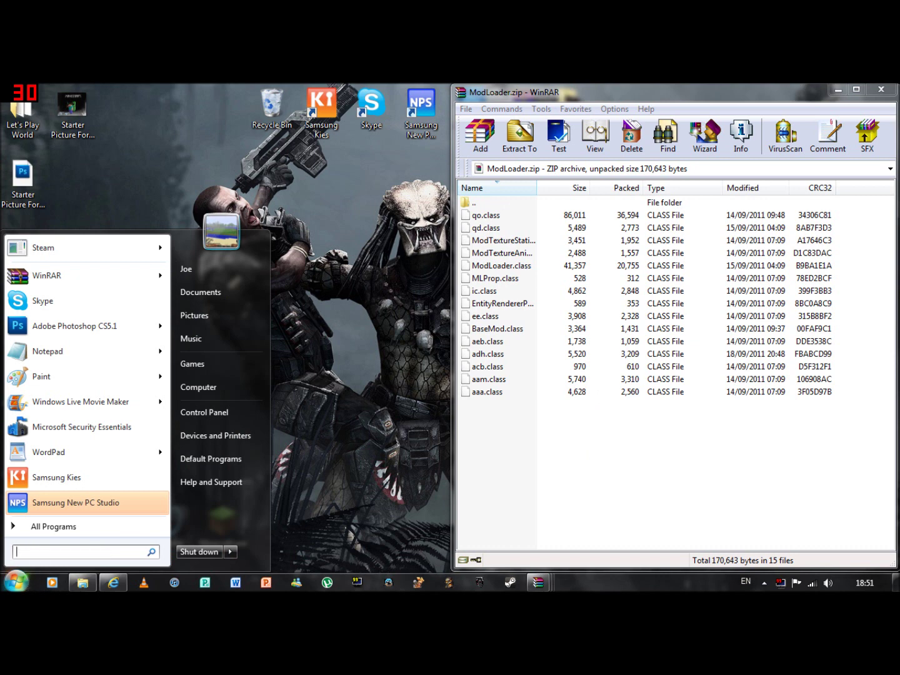
{"action": "type", "text": "run"}
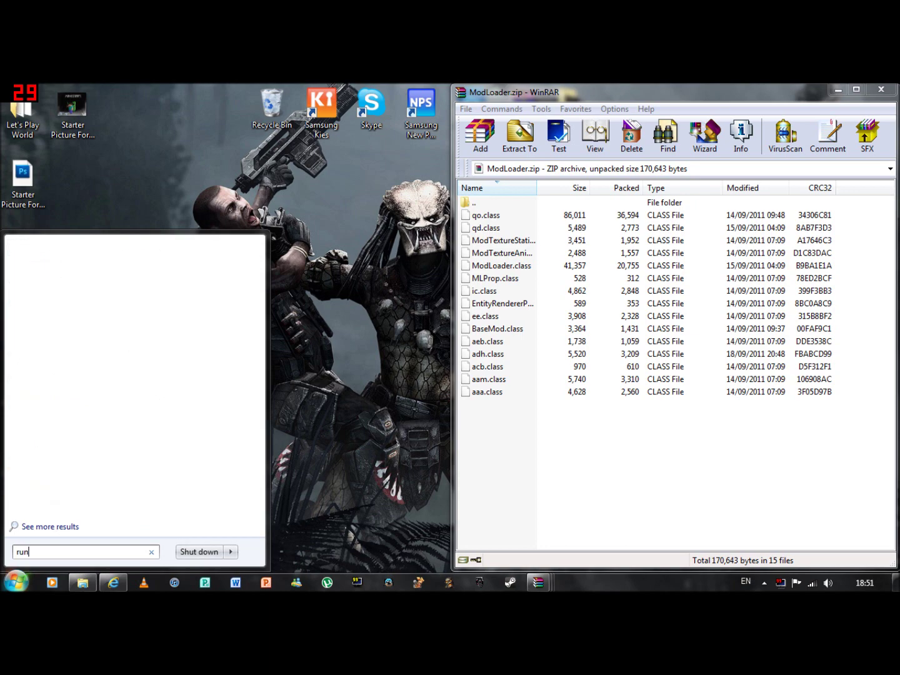
{"action": "key", "text": "Return"}
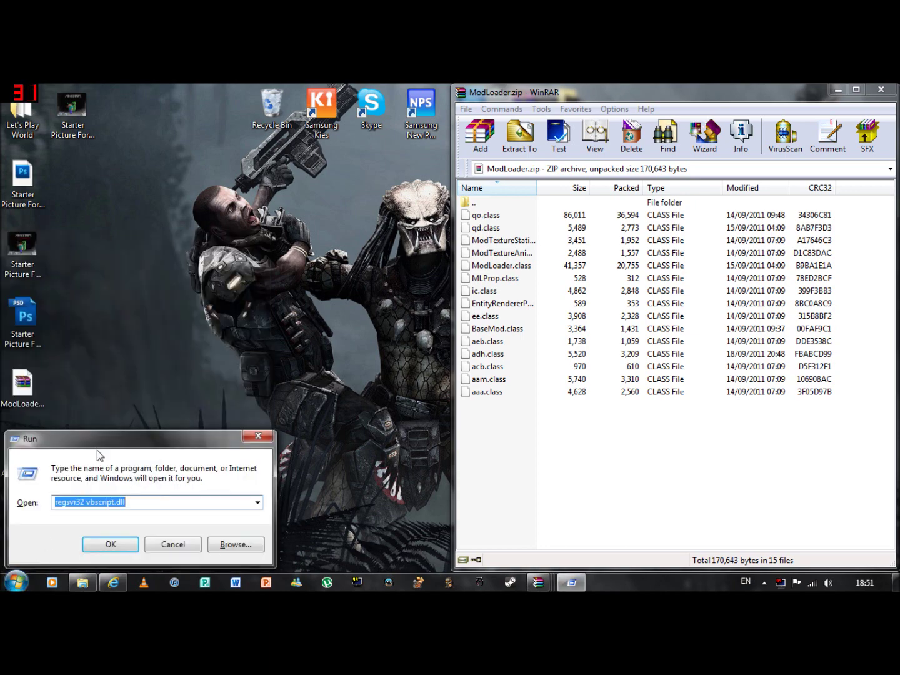
{"action": "left_click_drag", "start_coordinate": [98, 445], "coordinate": [119, 408]}
{"action": "key", "text": "BackSpace"}
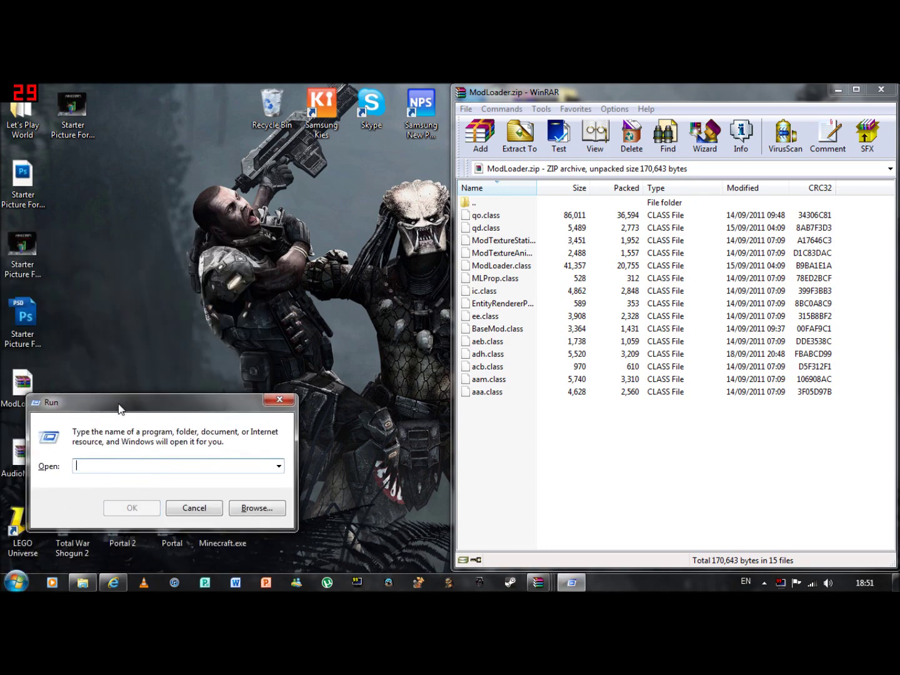
{"action": "type", "text": "%appdat"}
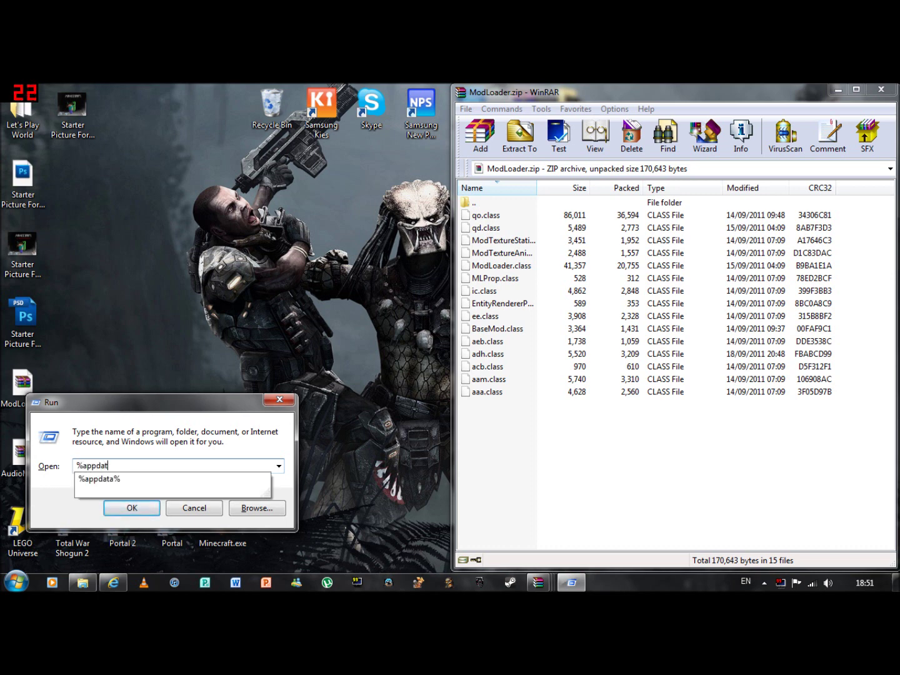
{"action": "type", "text": "a%"}
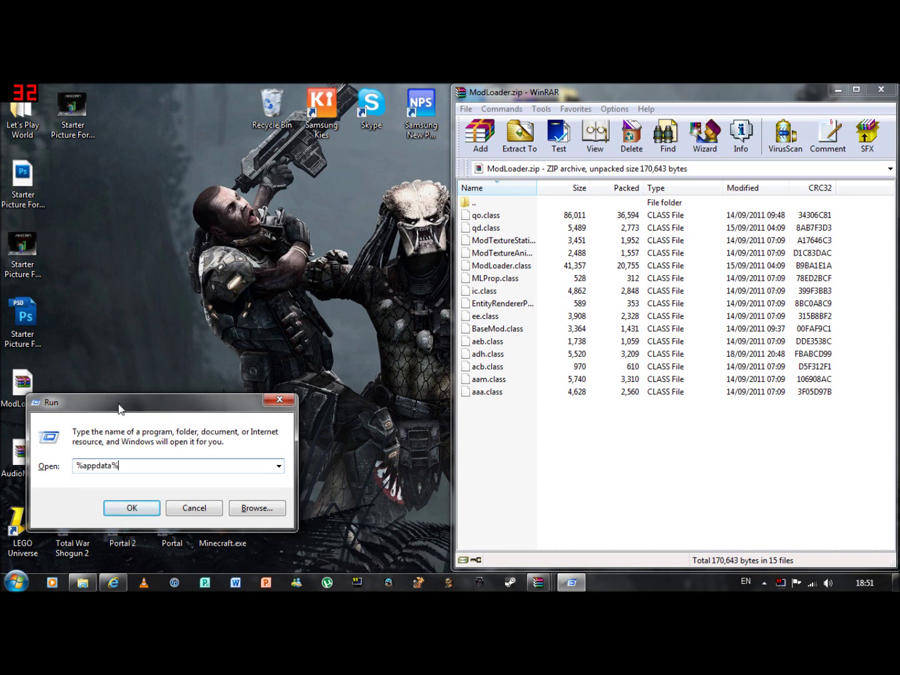
{"action": "left_click", "coordinate": [129, 508]}
{"action": "left_click_drag", "start_coordinate": [399, 165], "coordinate": [159, 125]}
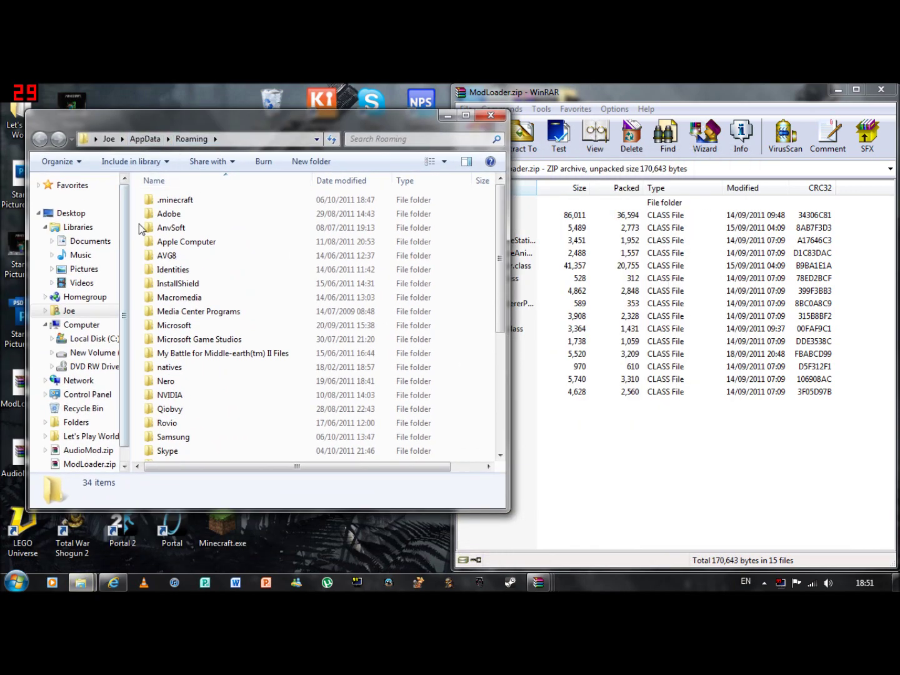
Go to the bin folder inside .minecraft and open minecraft.jar as an archive.
{"action": "left_click", "coordinate": [177, 206]}
{"action": "double_click", "coordinate": [180, 204]}
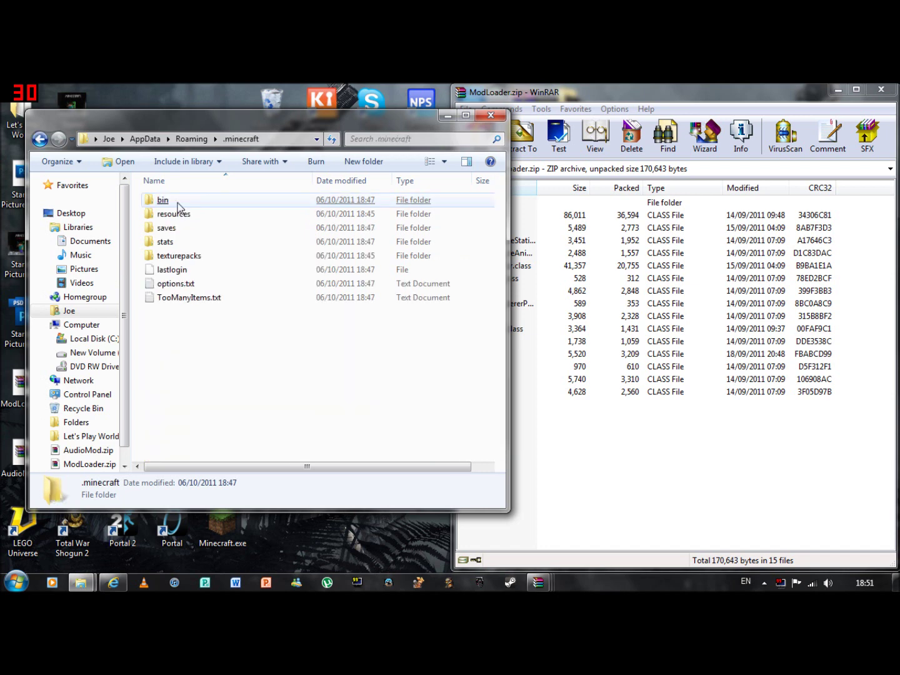
{"action": "double_click", "coordinate": [179, 206]}
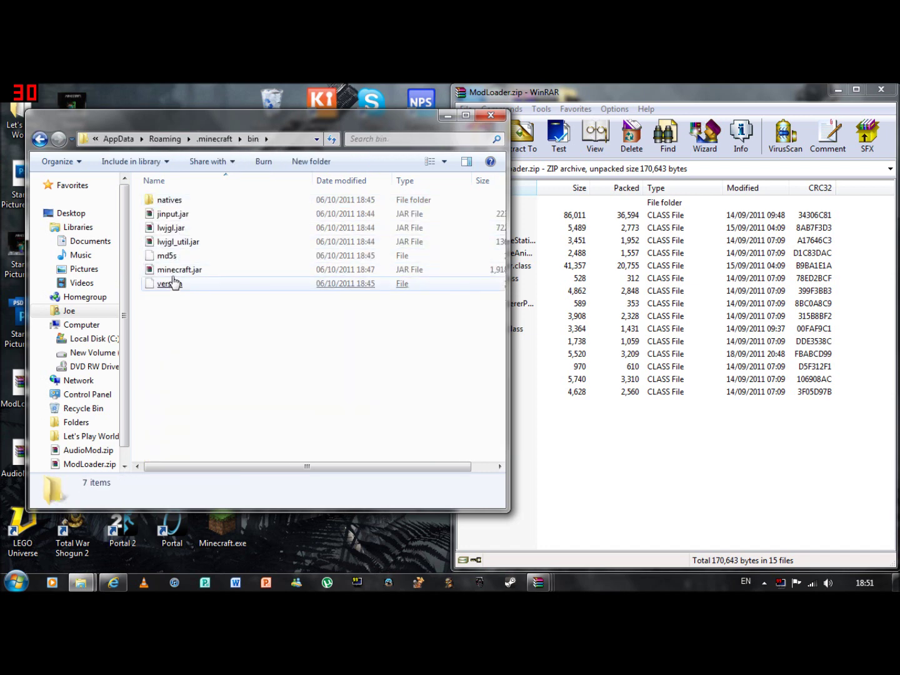
{"action": "left_click", "coordinate": [191, 277]}
{"action": "left_click_drag", "start_coordinate": [191, 282], "coordinate": [279, 330]}
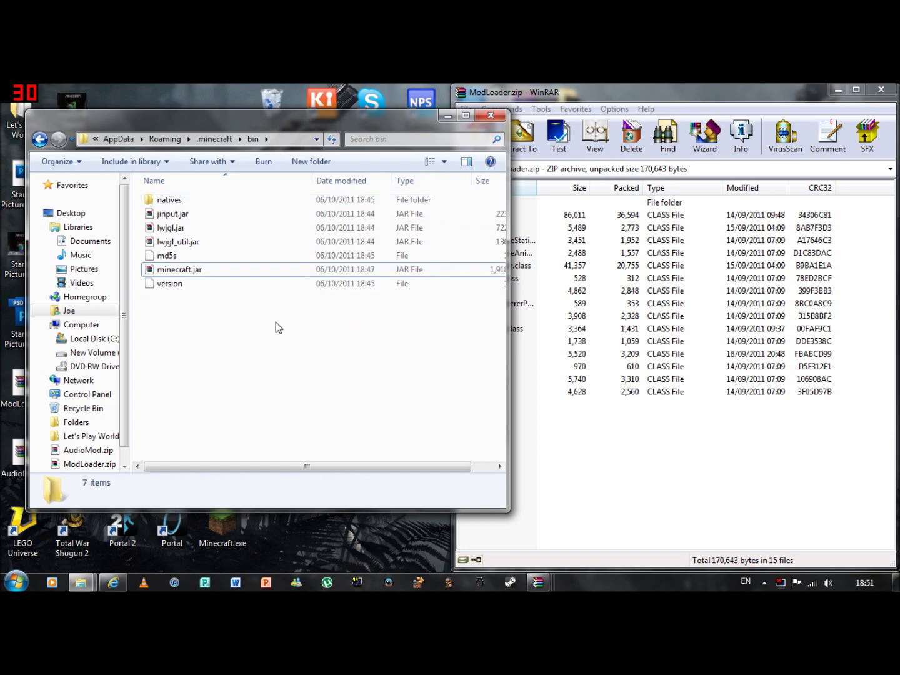
{"action": "left_click", "coordinate": [196, 271]}
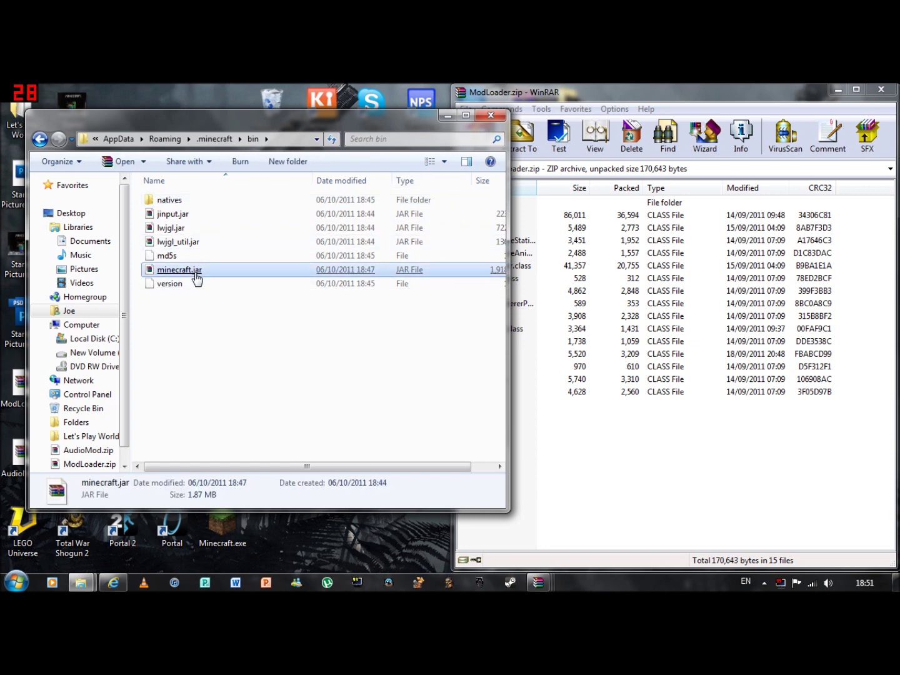
{"action": "left_click", "coordinate": [211, 328]}
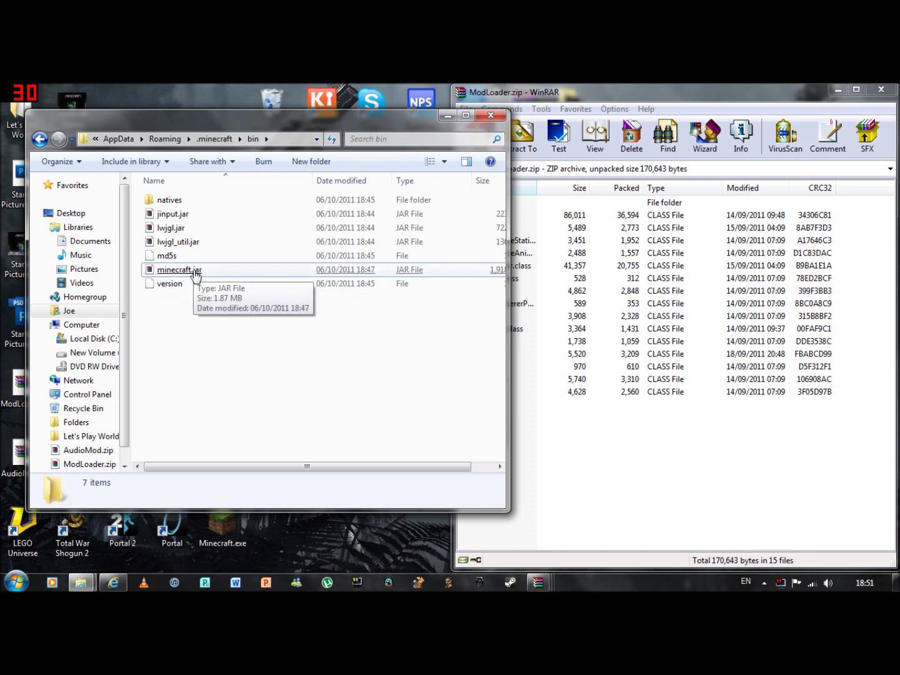
{"action": "double_click", "coordinate": [197, 273]}
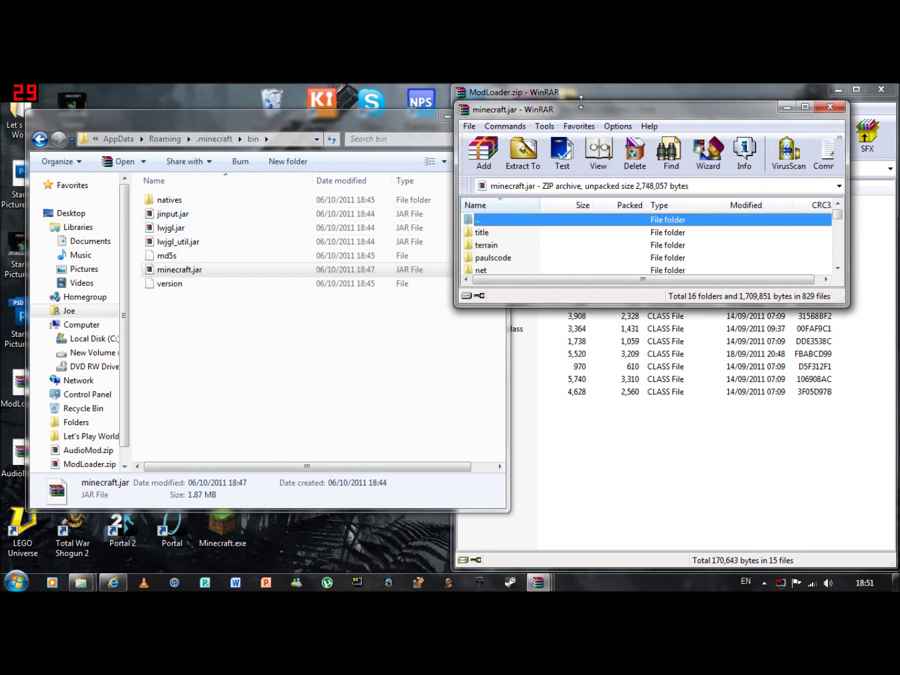
Dock the minecraft.jar archive window to the left half of the desktop, next to ModLoader.zip.
{"action": "left_click_drag", "start_coordinate": [577, 106], "coordinate": [441, 160]}
{"action": "left_click", "coordinate": [671, 156]}
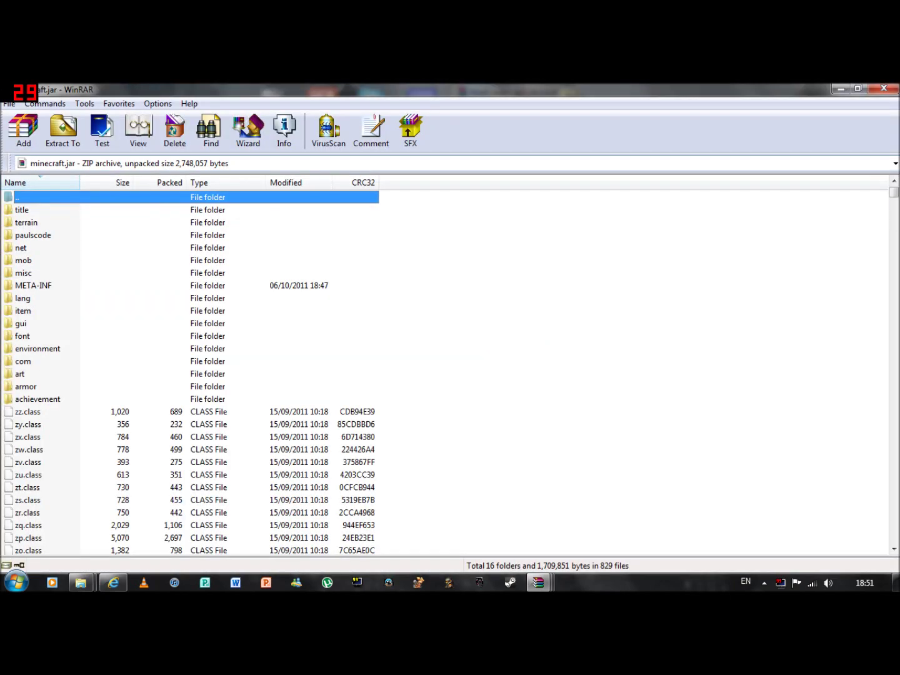
{"action": "left_click_drag", "start_coordinate": [312, 93], "coordinate": [0, 194]}
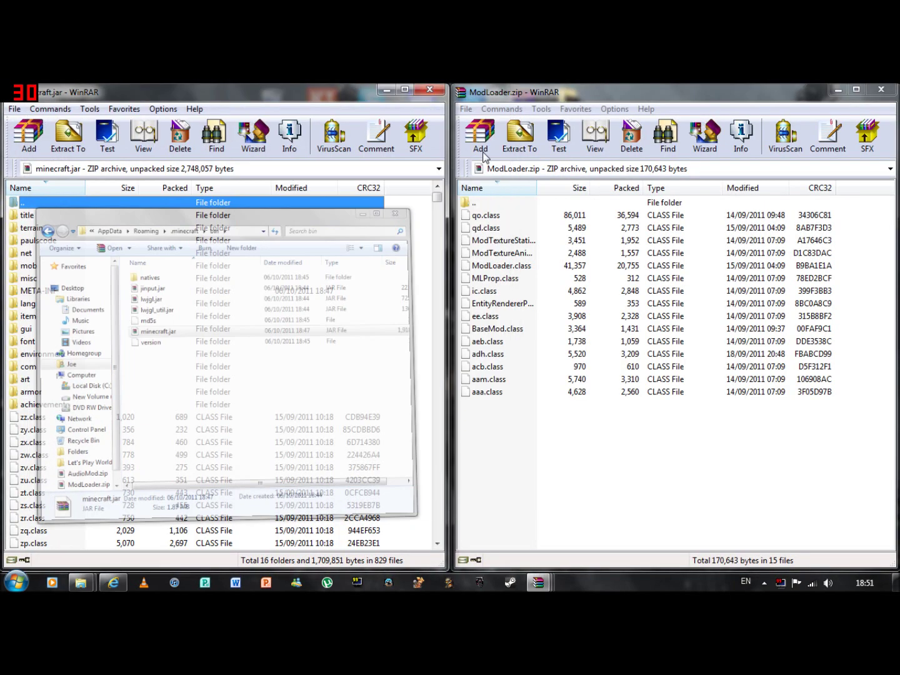
{"action": "left_click", "coordinate": [531, 440]}
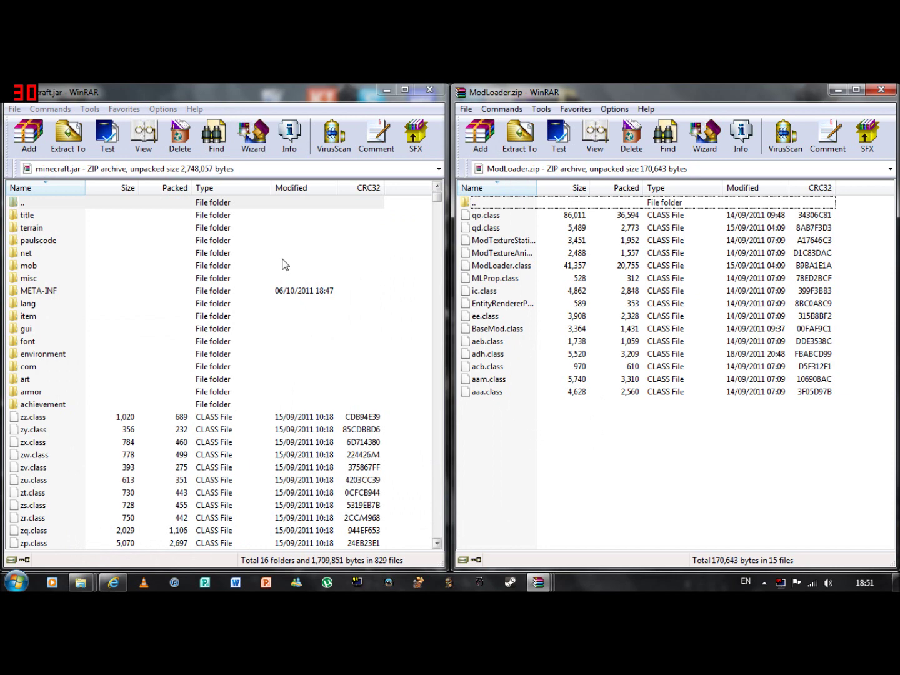
Delete the META-INF folder from minecraft.jar.
{"action": "left_click", "coordinate": [52, 292]}
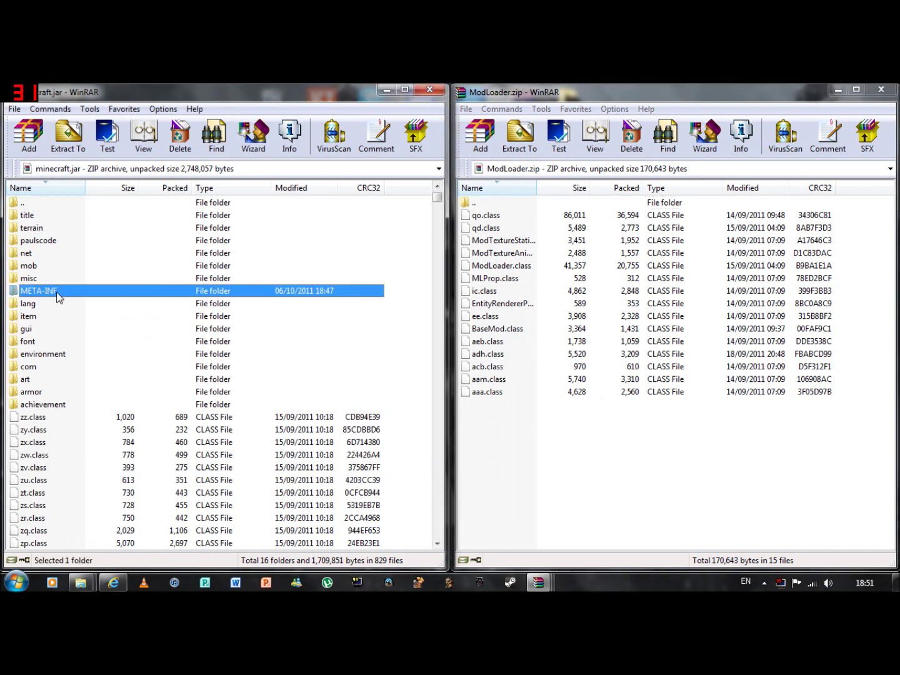
{"action": "key", "text": "Delete"}
{"action": "left_click", "coordinate": [448, 378]}
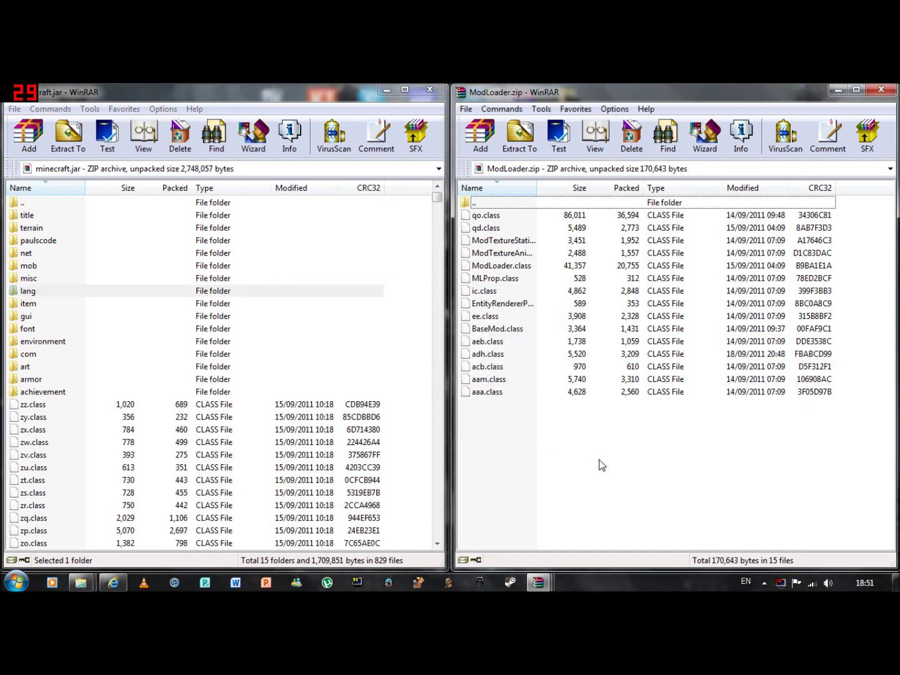
Add all the class files from ModLoader.zip to minecraft.jar with the Add and replace files mode, and close the ModLoader archive.
{"action": "left_click_drag", "start_coordinate": [505, 466], "coordinate": [488, 219]}
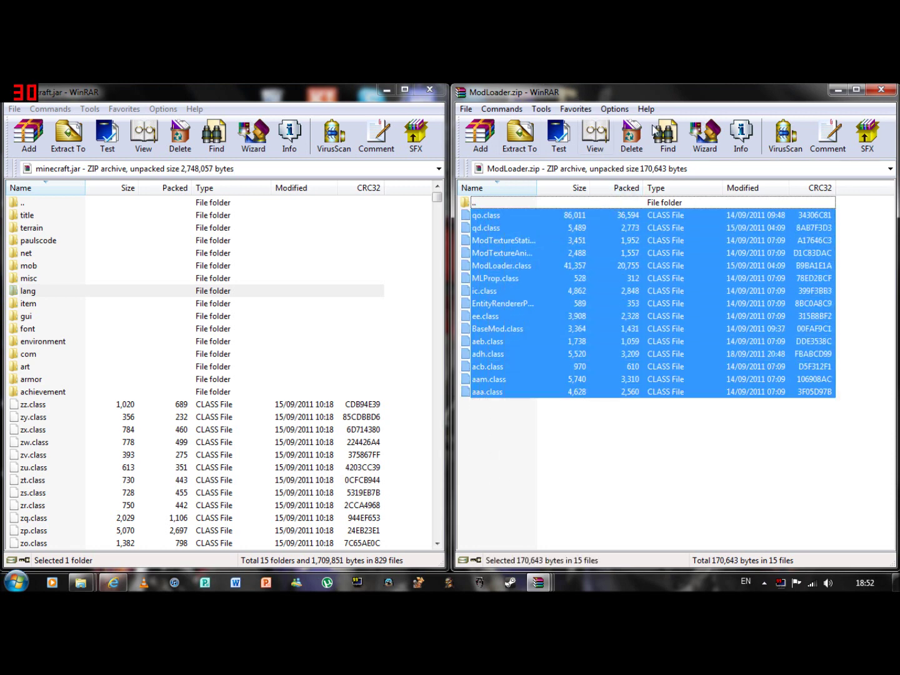
{"action": "left_click_drag", "start_coordinate": [598, 292], "coordinate": [195, 355]}
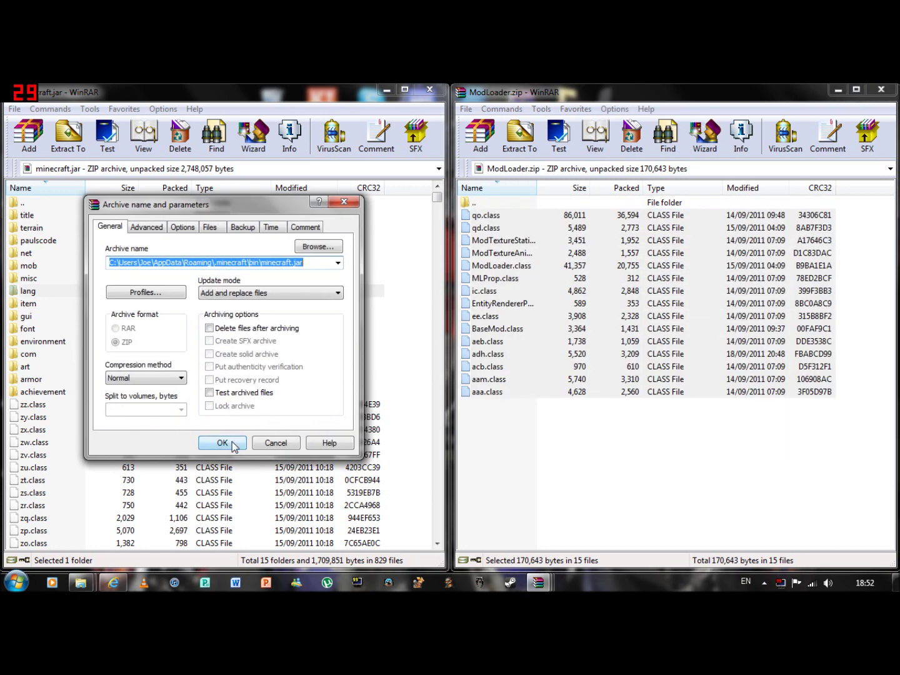
{"action": "left_click", "coordinate": [234, 445]}
{"action": "left_click", "coordinate": [881, 89]}
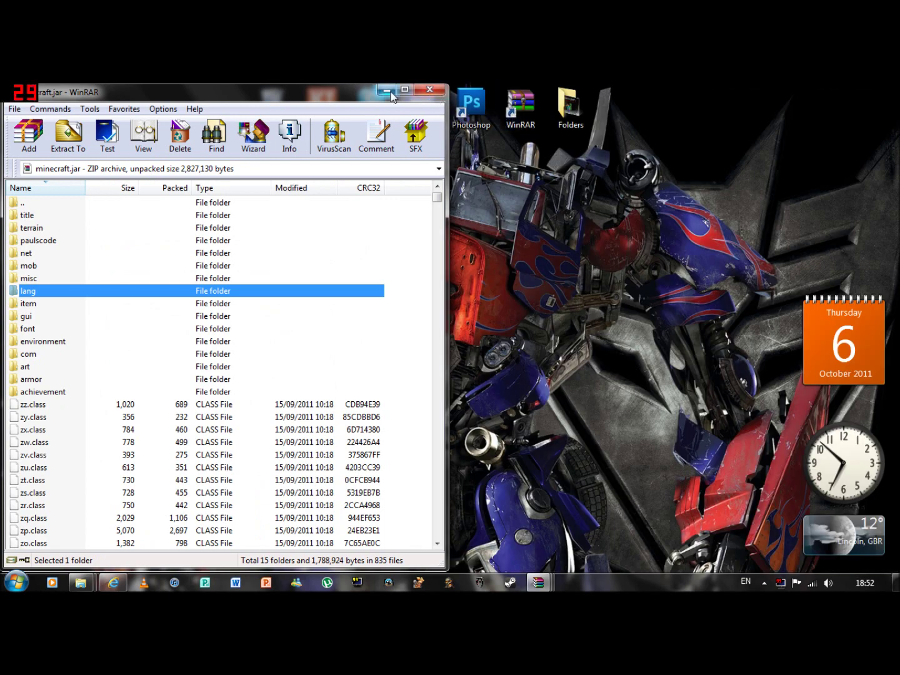
Test the modded game by launching Minecraft, logging in with the saved account and loading a singleplayer world, and close it.
{"action": "left_click", "coordinate": [389, 92]}
{"action": "double_click", "coordinate": [222, 523]}
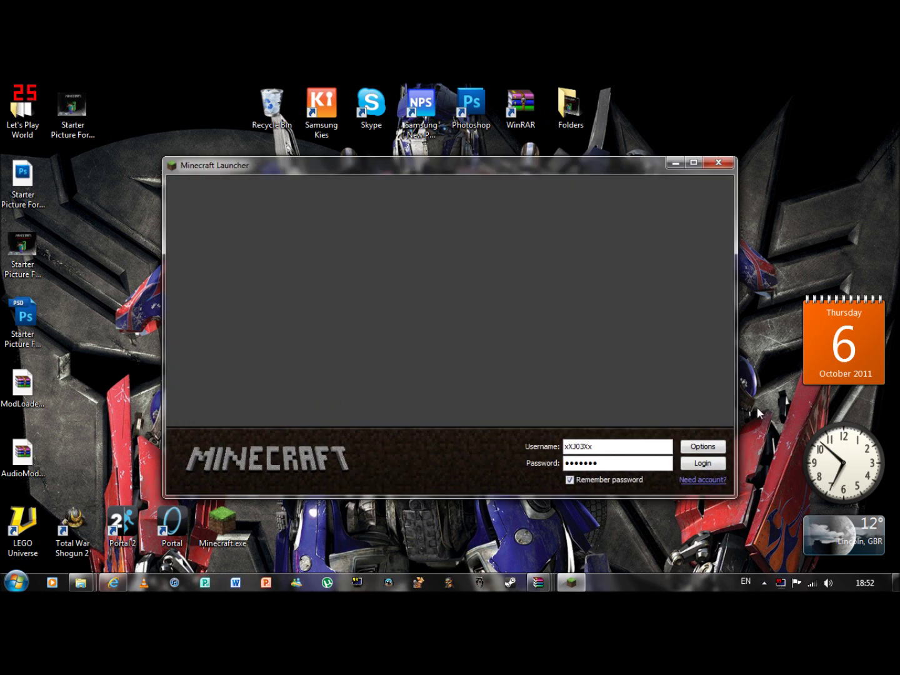
{"action": "left_click", "coordinate": [701, 464]}
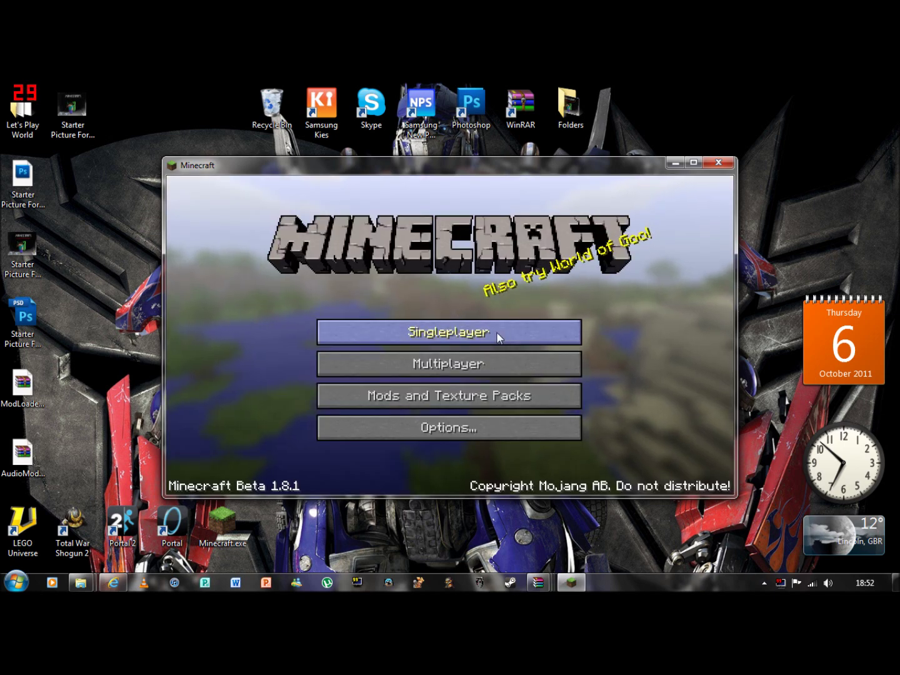
{"action": "left_click", "coordinate": [498, 334]}
{"action": "double_click", "coordinate": [386, 311]}
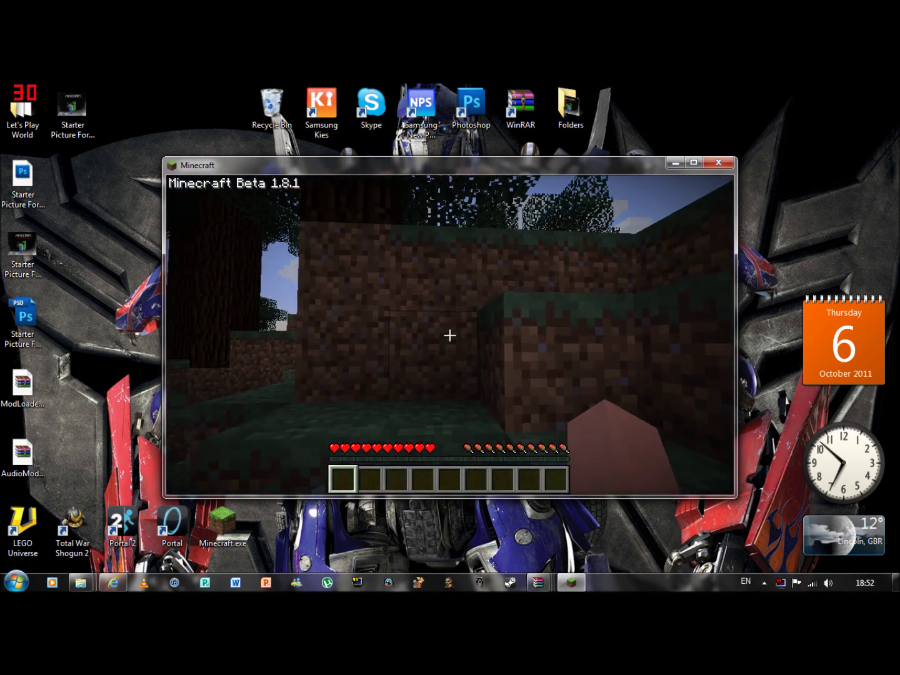
{"action": "key", "text": "Escape"}
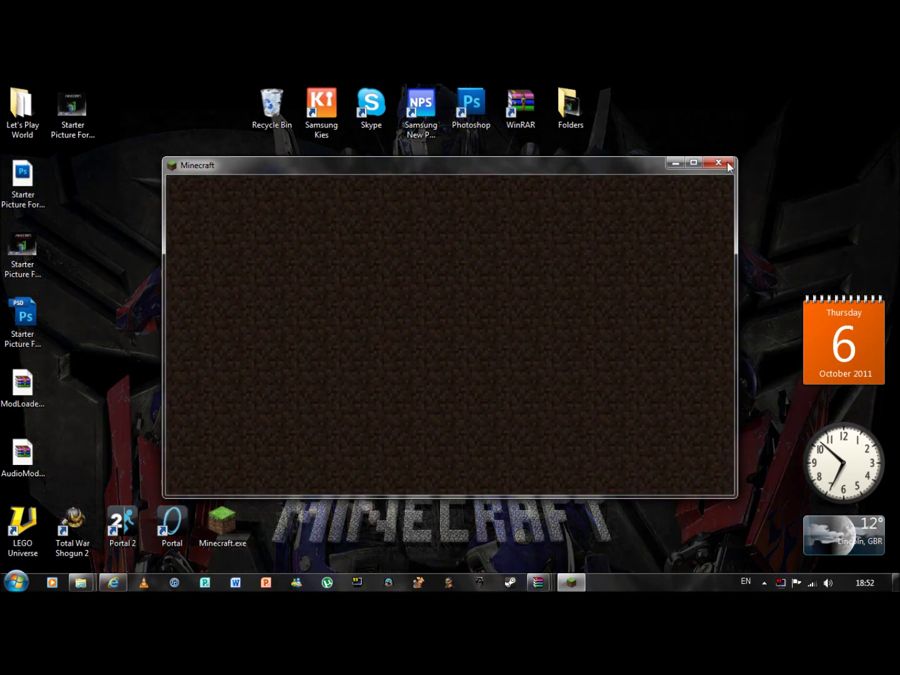
{"action": "left_click", "coordinate": [555, 359]}
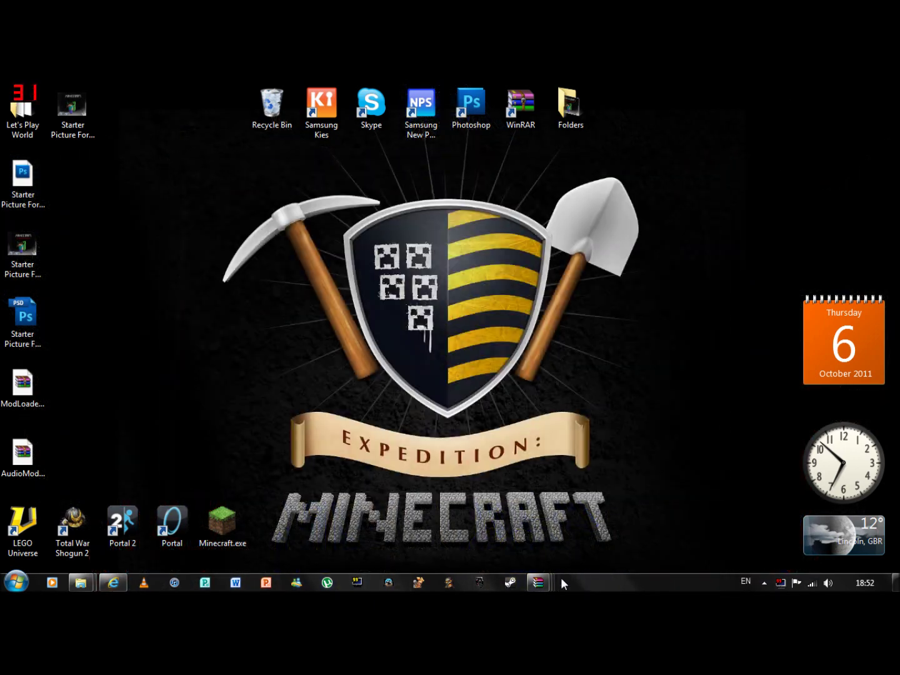
Bring up the minecraftforge-client-1.1.1.zip archive window and dock it to the right half of the desktop.
{"action": "mouse_move", "coordinate": [537, 582]}
{"action": "left_click", "coordinate": [397, 516]}
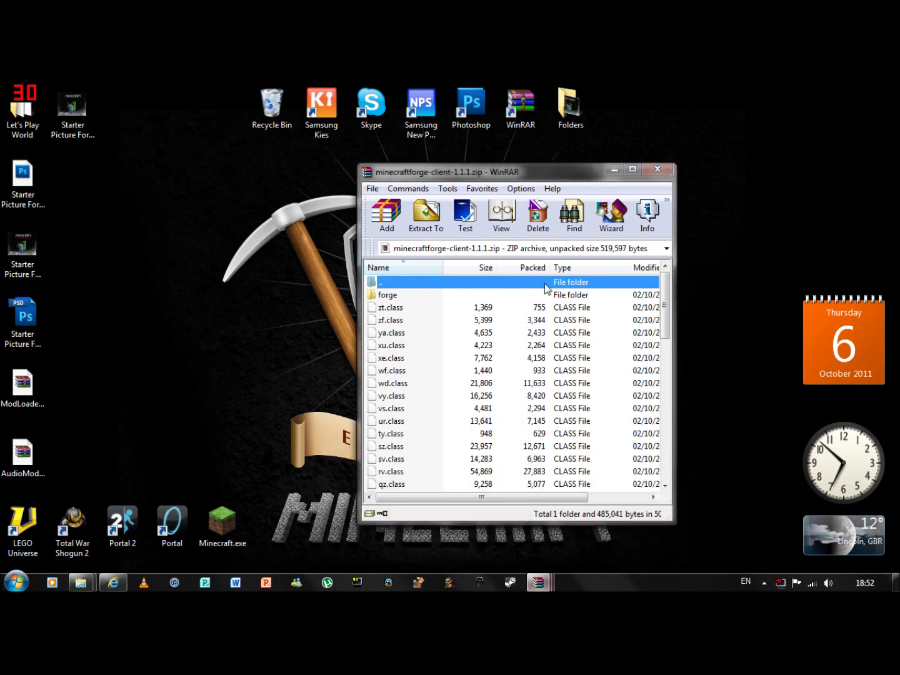
{"action": "left_click", "coordinate": [633, 169]}
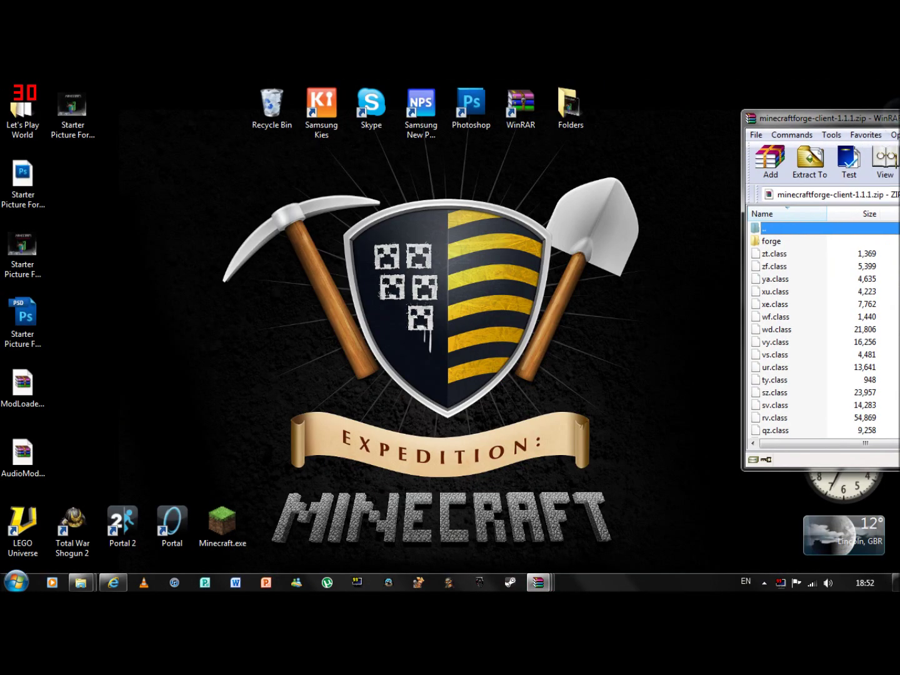
Delete minecraftforge_credits.txt from the minecraftforge-client-1.1.1.zip archive.
{"action": "scroll", "coordinate": [578, 312], "scroll_direction": "down", "scroll_amount": 8}
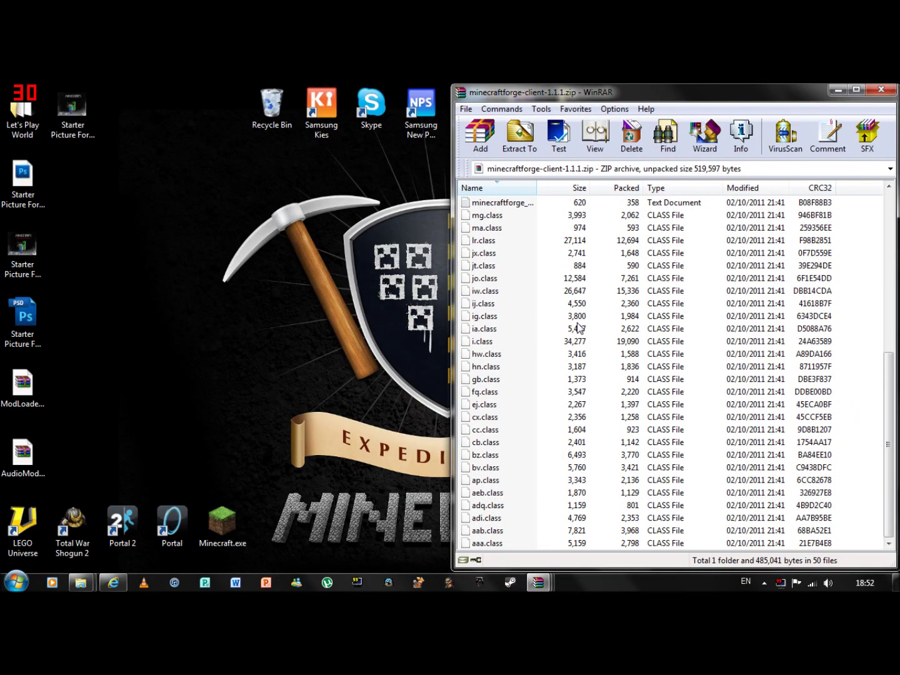
{"action": "scroll", "coordinate": [579, 327], "scroll_direction": "up", "scroll_amount": 4}
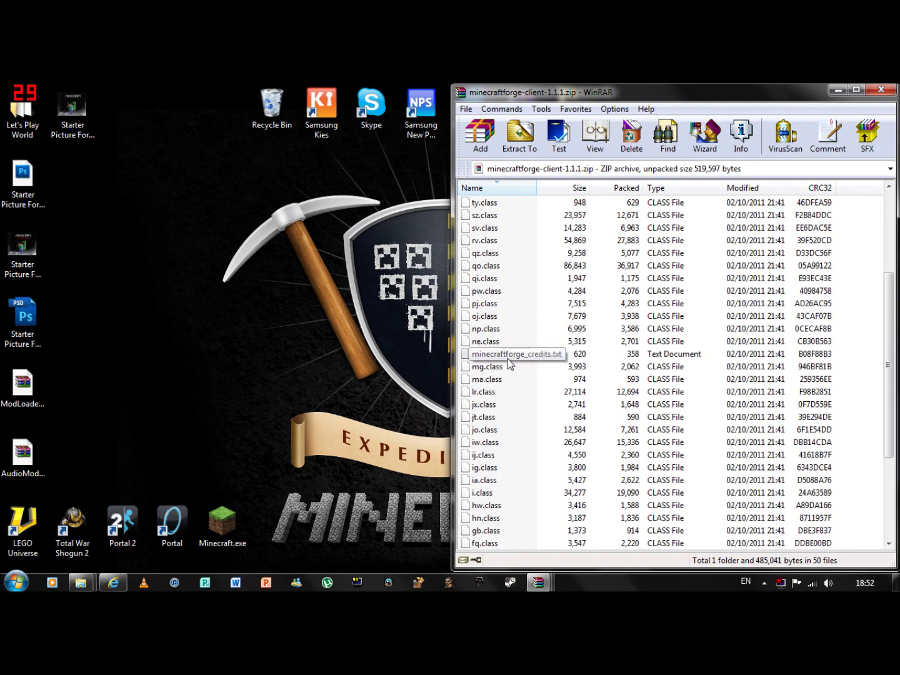
{"action": "left_click", "coordinate": [560, 357]}
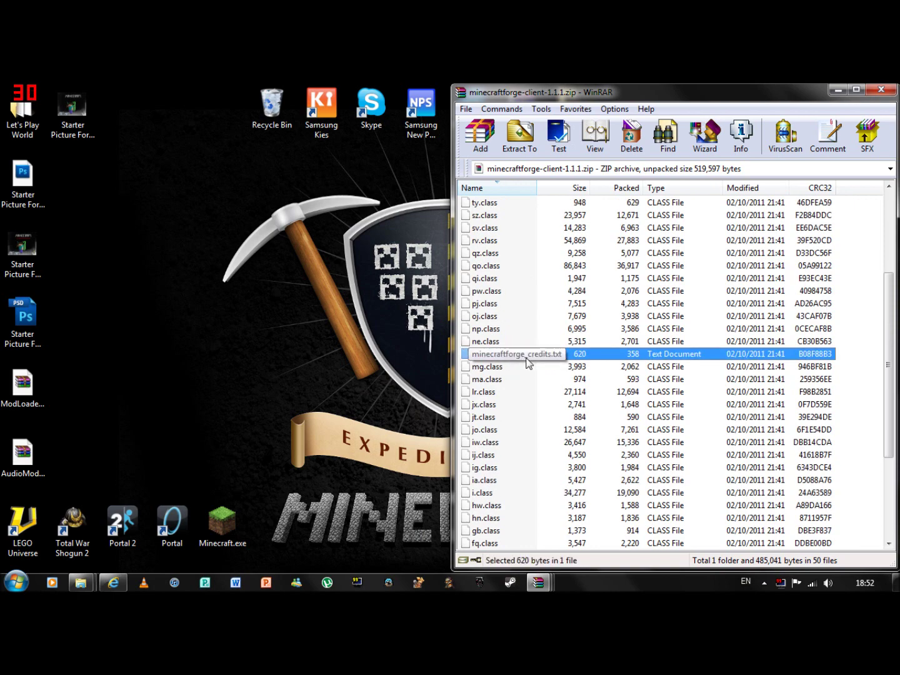
{"action": "key", "text": "Delete"}
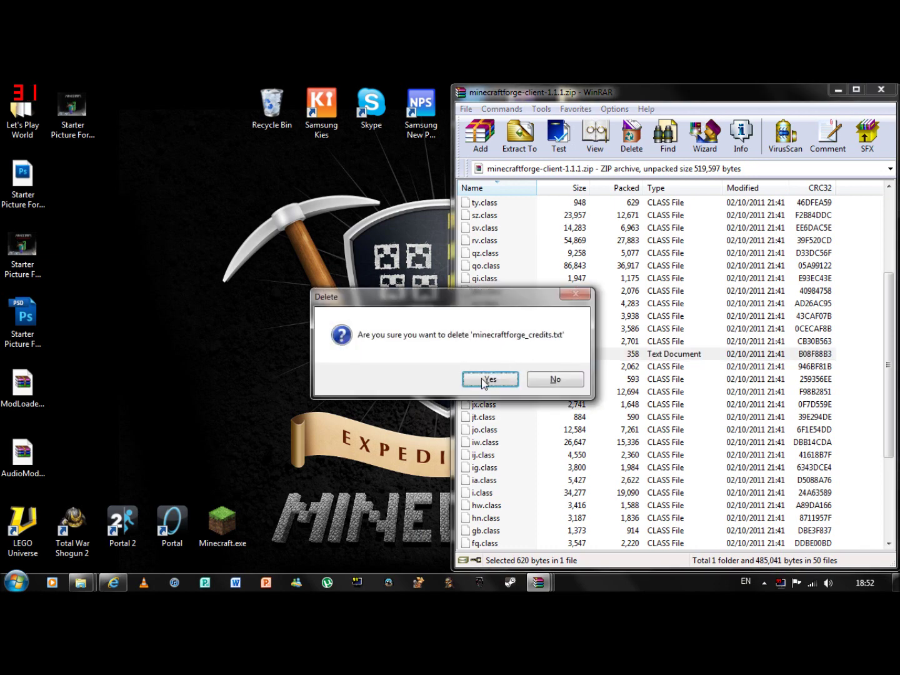
{"action": "left_click", "coordinate": [490, 380]}
Add the forge folder and all class files from minecraftforge-client-1.1.1.zip to minecraft.jar with Add and replace files, and clear both windows away.
{"action": "left_click", "coordinate": [484, 216]}
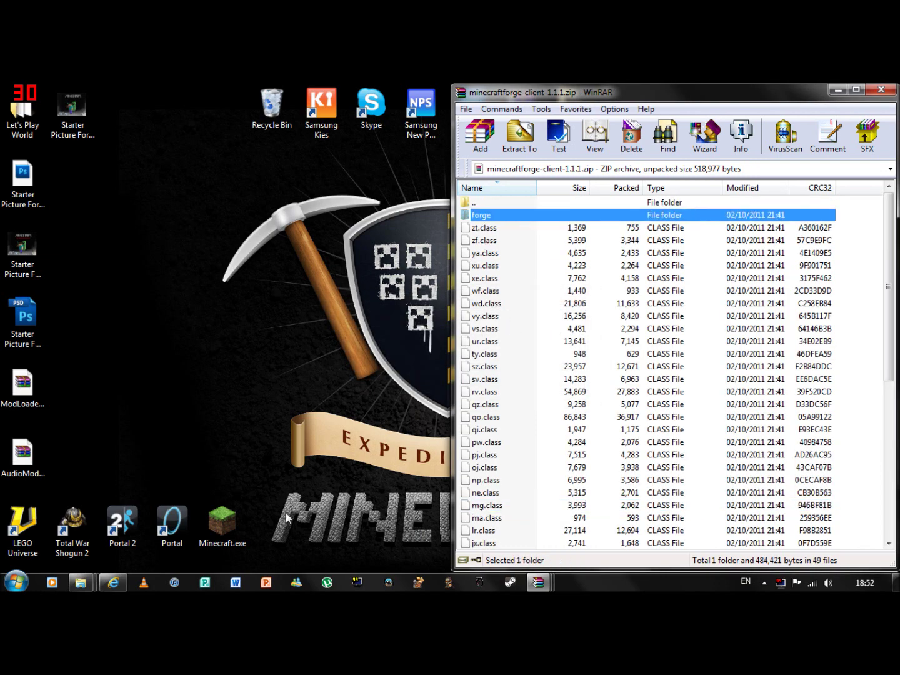
{"action": "mouse_move", "coordinate": [548, 587]}
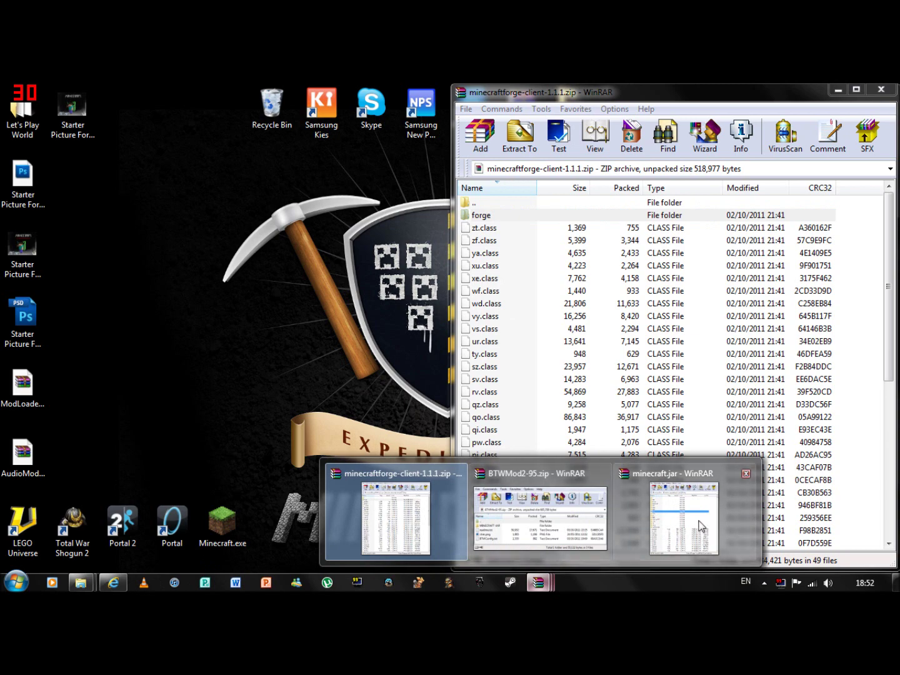
{"action": "left_click", "coordinate": [559, 536]}
{"action": "left_click", "coordinate": [498, 217]}
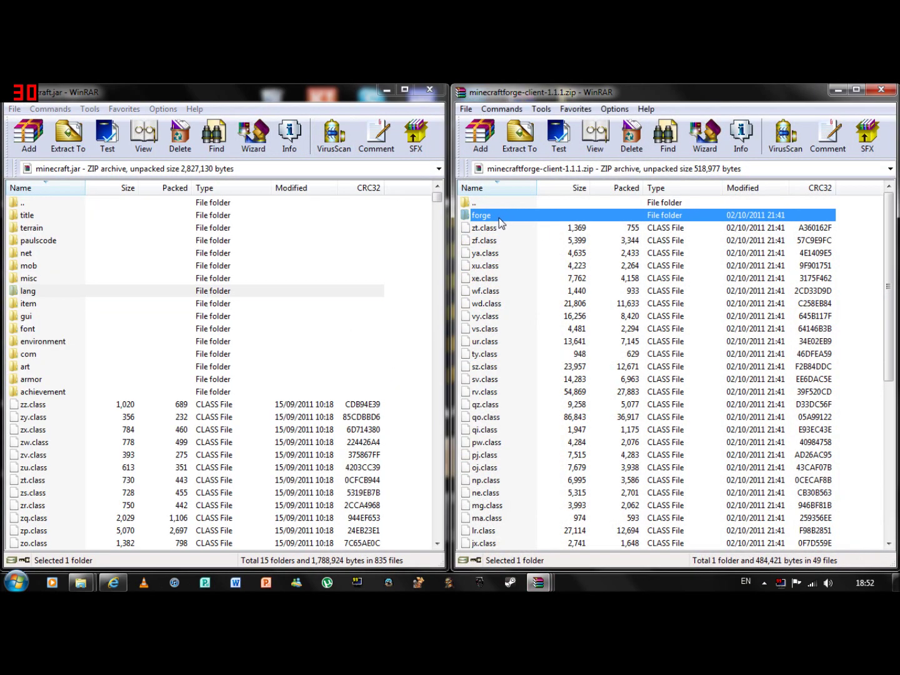
{"action": "left_click", "coordinate": [538, 221]}
{"action": "scroll", "coordinate": [497, 385], "scroll_direction": "down", "scroll_amount": 8}
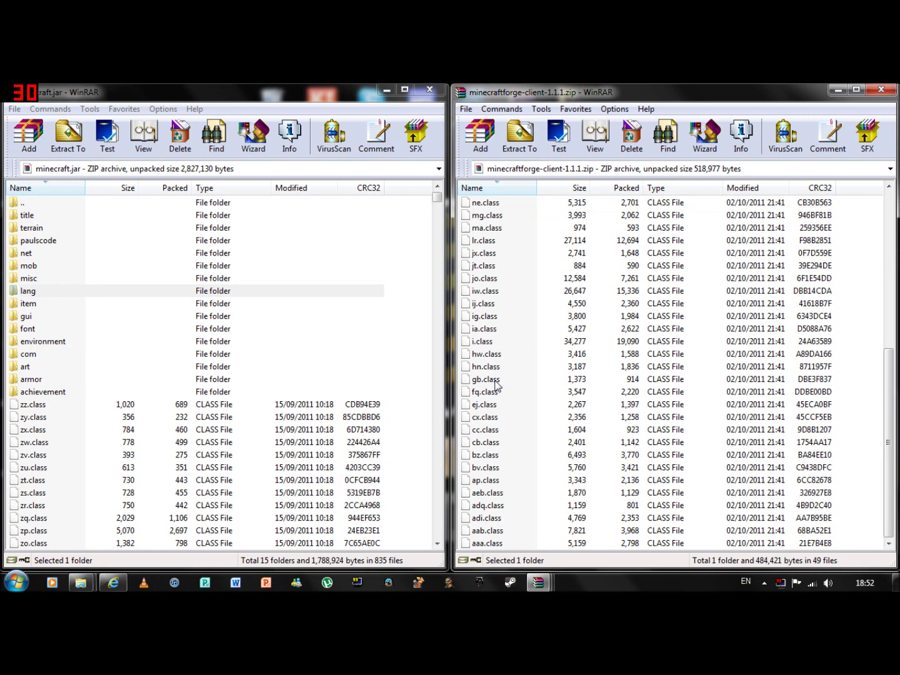
{"action": "left_click", "coordinate": [497, 543], "text": "shift"}
{"action": "left_click_drag", "start_coordinate": [504, 379], "coordinate": [199, 344]}
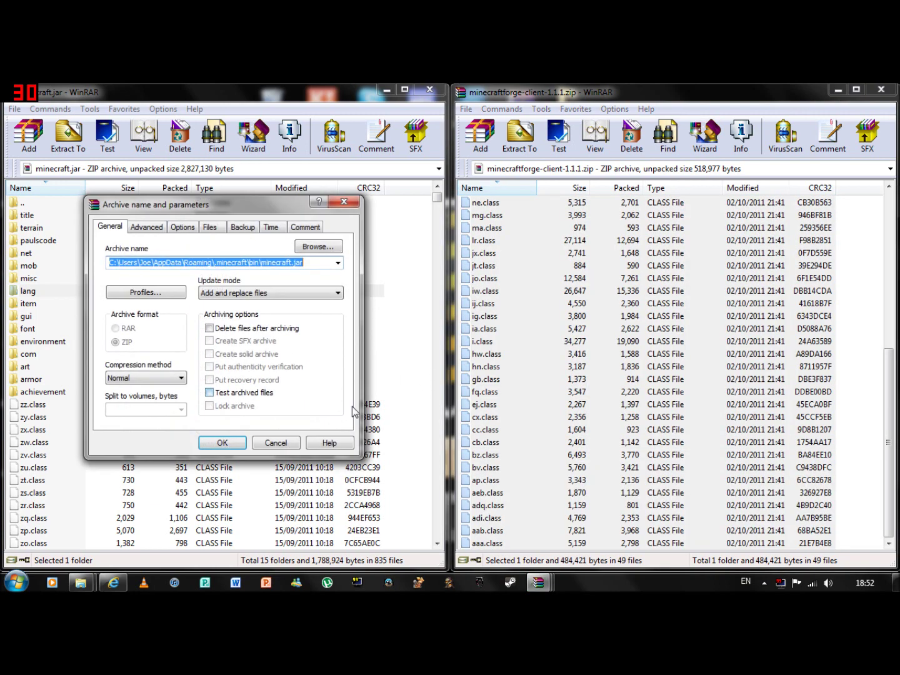
{"action": "left_click", "coordinate": [226, 442]}
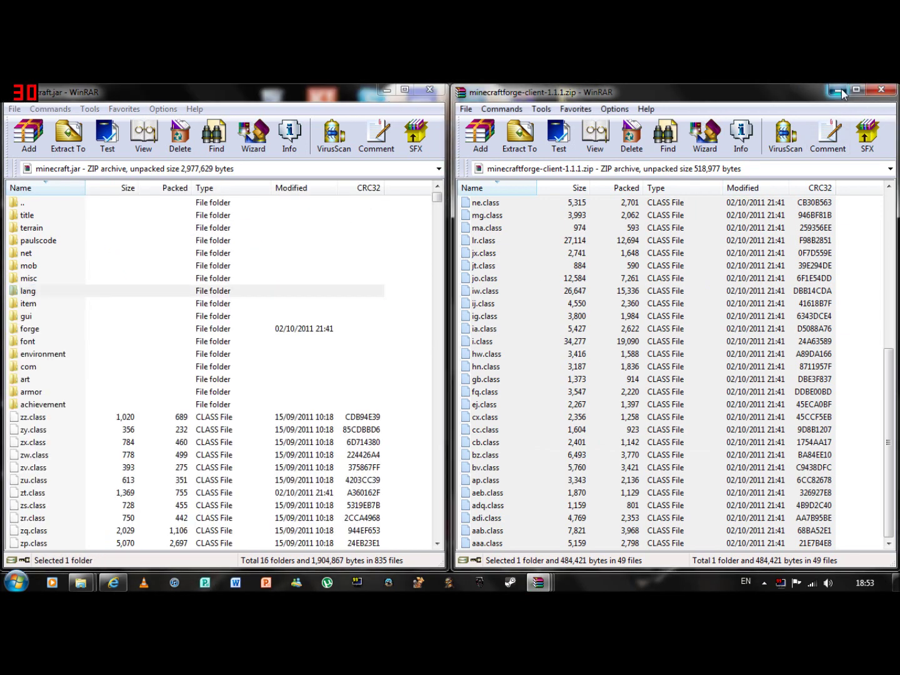
{"action": "left_click", "coordinate": [881, 90]}
{"action": "left_click", "coordinate": [385, 92]}
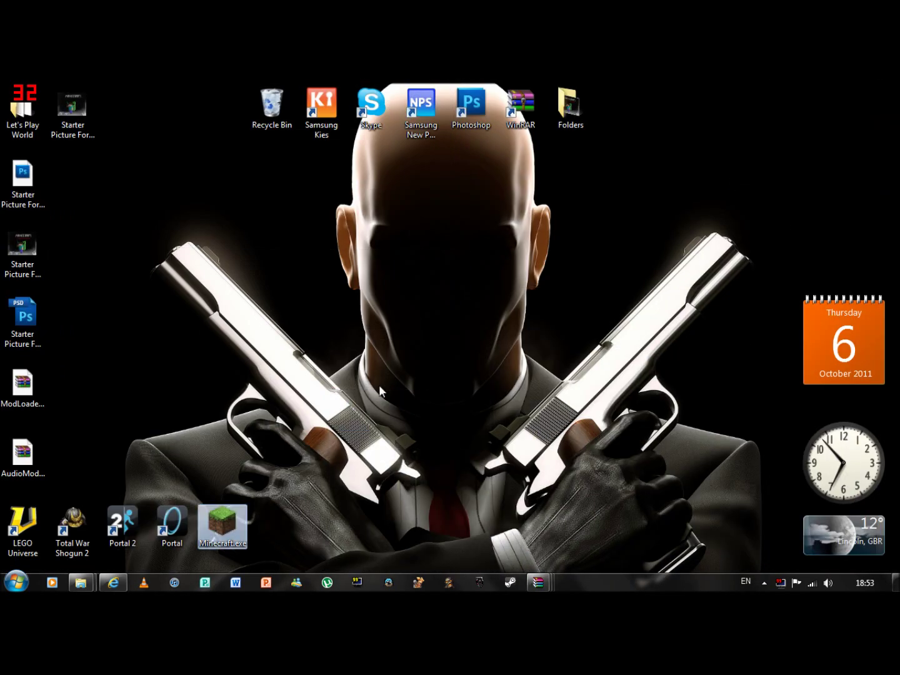
Test the Forge installation by launching Minecraft, logging in with the saved account and loading a singleplayer world, and close the game.
{"action": "double_click", "coordinate": [210, 530]}
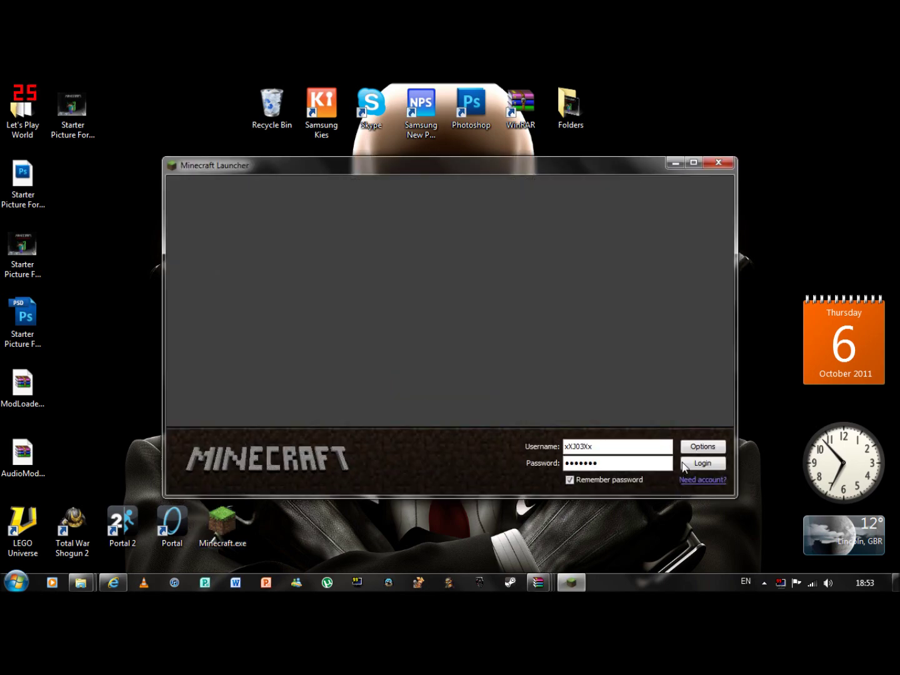
{"action": "left_click", "coordinate": [687, 465]}
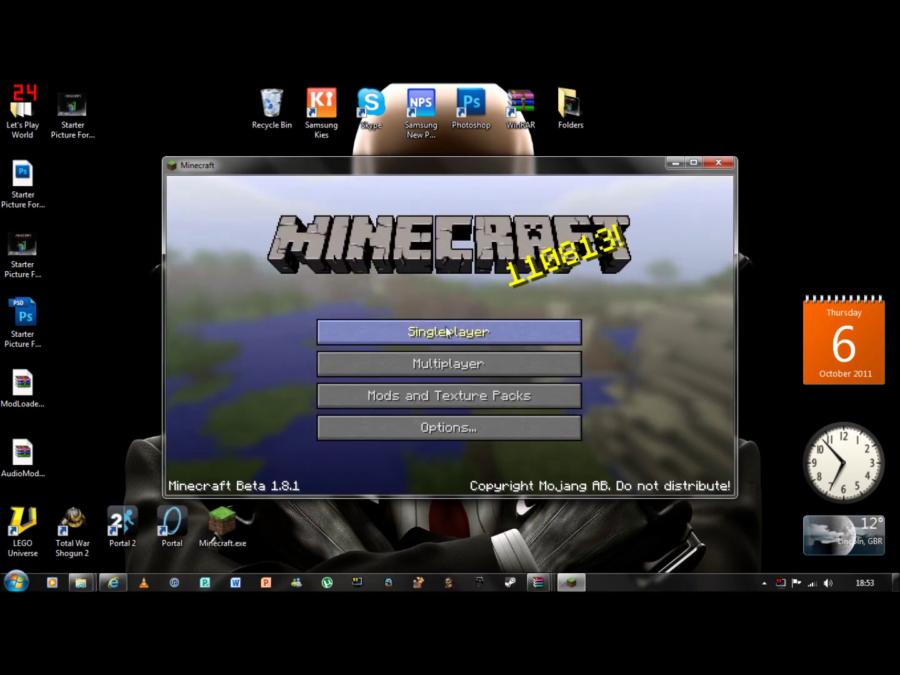
{"action": "left_click", "coordinate": [447, 332]}
{"action": "double_click", "coordinate": [461, 318]}
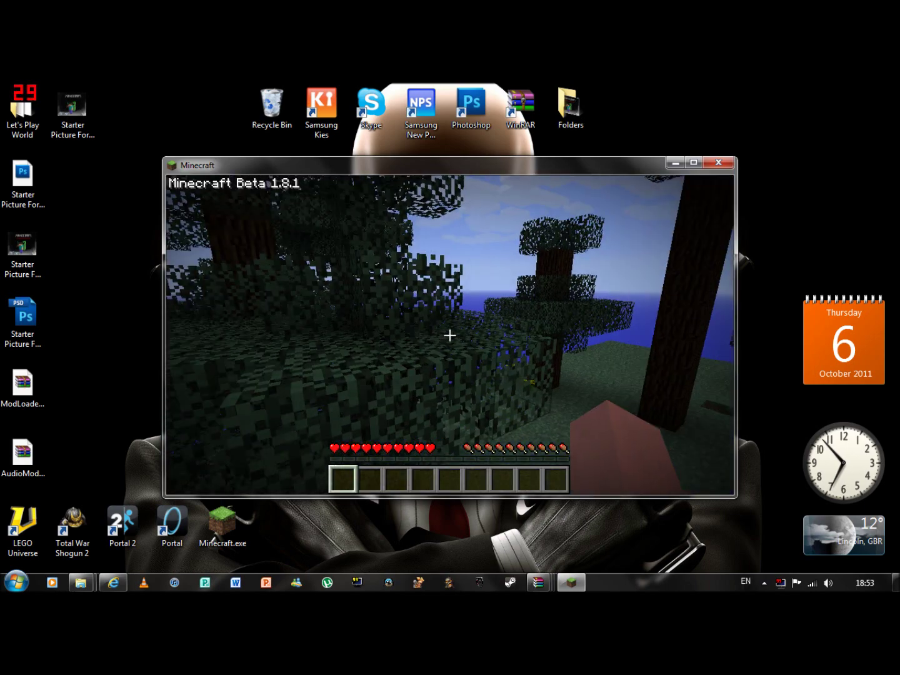
{"action": "key", "text": "Escape"}
{"action": "left_click", "coordinate": [495, 407]}
{"action": "left_click", "coordinate": [718, 162]}
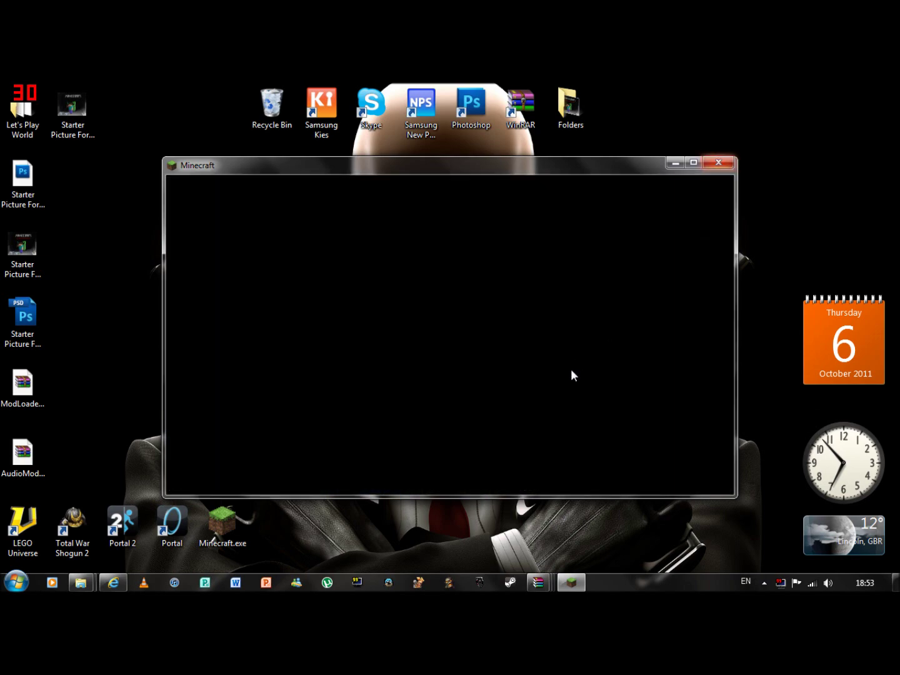
Dock the BTWMod2-95.zip archive window to the right half of the desktop and show minecraft.jar beside it.
{"action": "mouse_move", "coordinate": [537, 582]}
{"action": "left_click", "coordinate": [566, 509]}
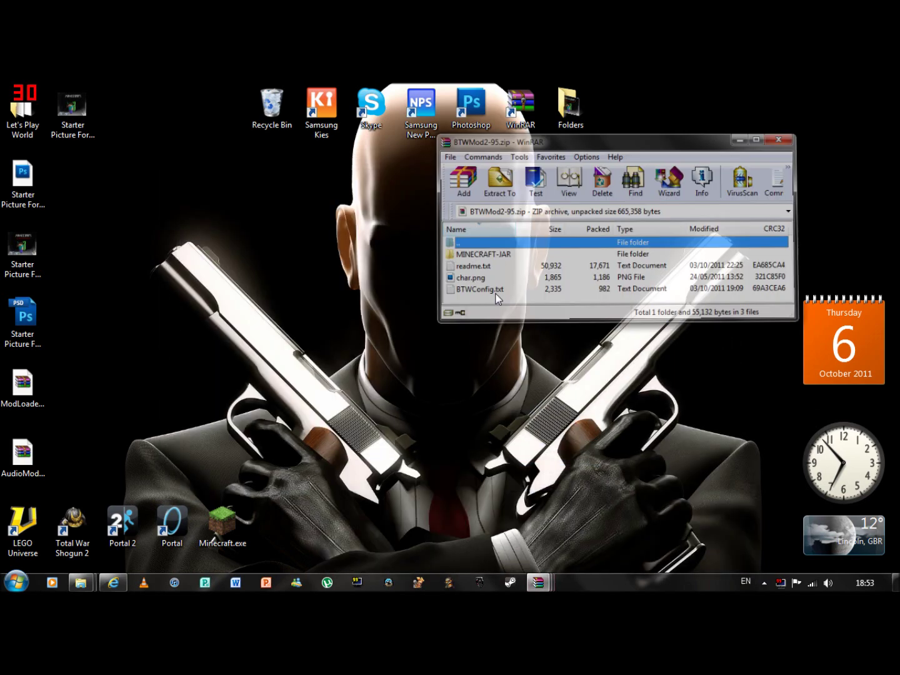
{"action": "left_click_drag", "start_coordinate": [500, 106], "coordinate": [898, 153]}
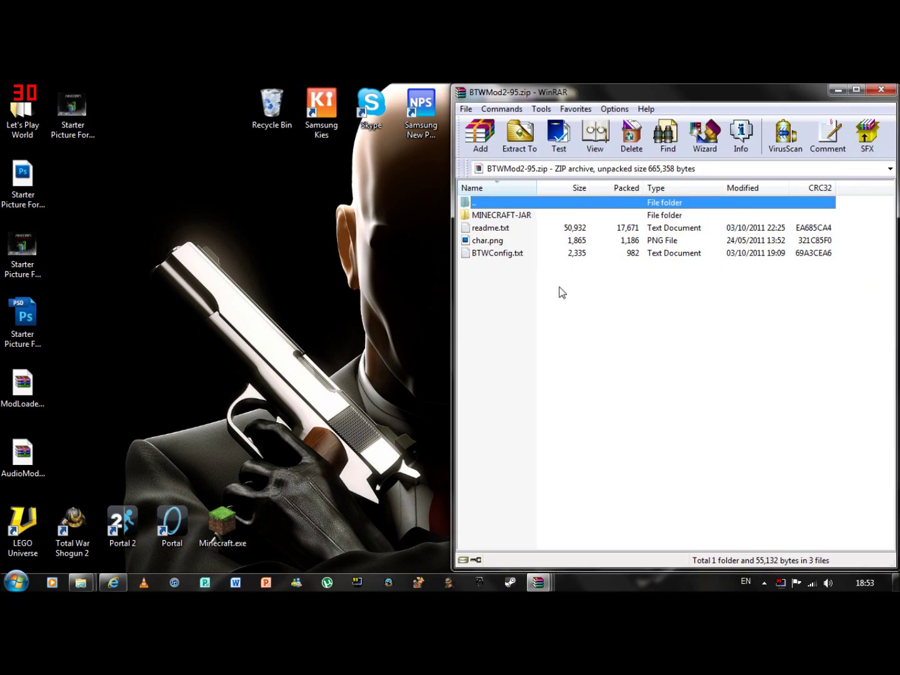
{"action": "left_click", "coordinate": [549, 353]}
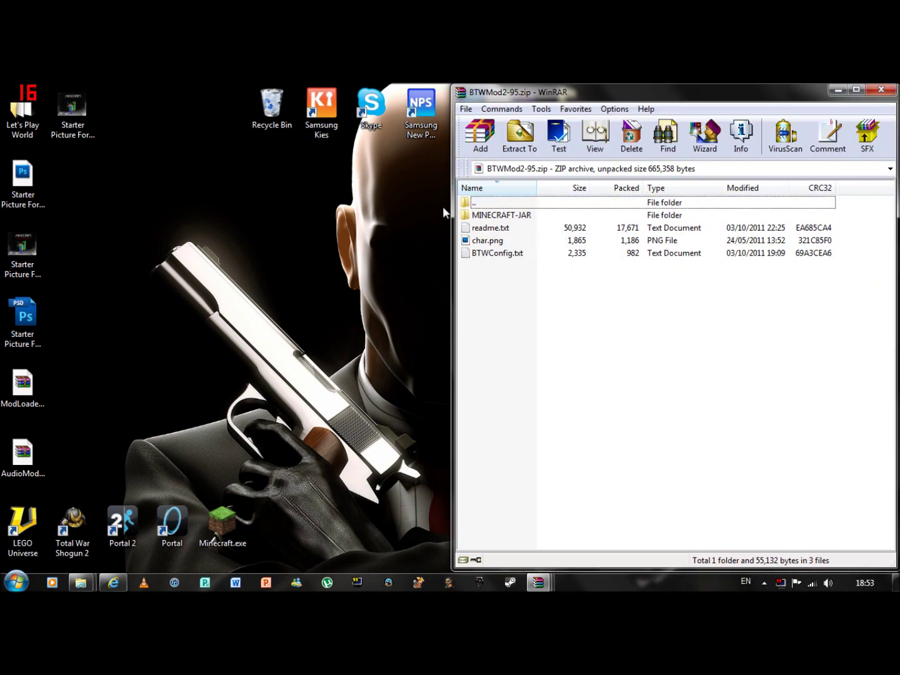
{"action": "mouse_move", "coordinate": [537, 582]}
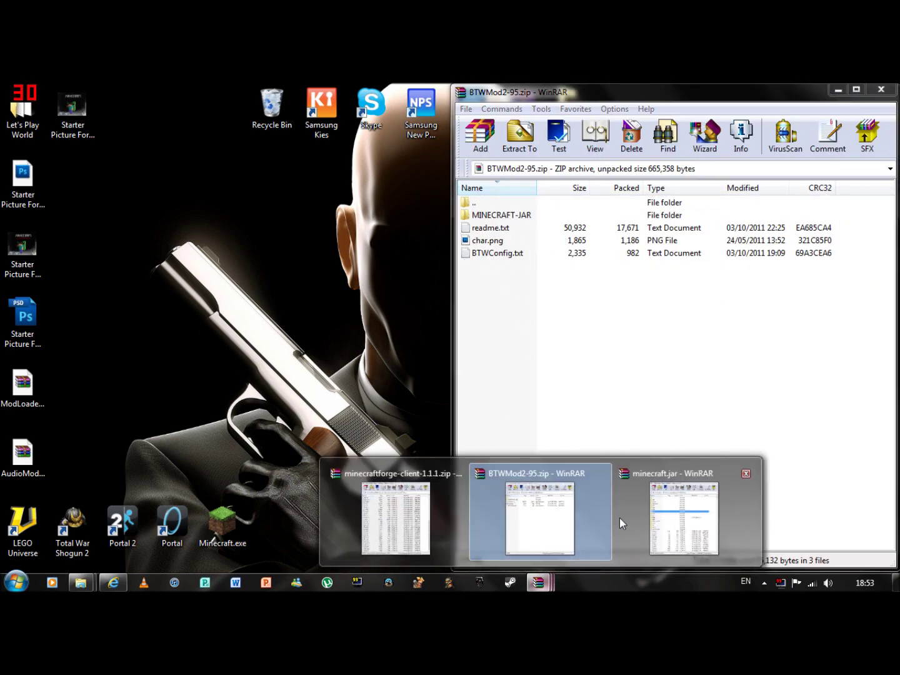
{"action": "left_click", "coordinate": [625, 518]}
{"action": "left_click", "coordinate": [548, 288]}
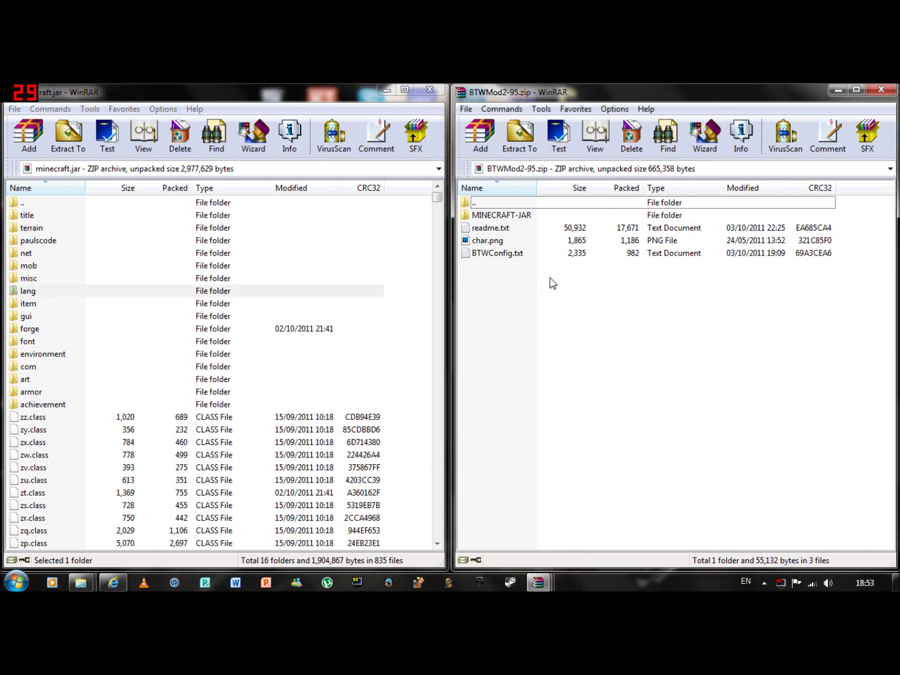
Add everything in the MINECRAFT-JAR folder of BTWMod2-95.zip to minecraft.jar with Add and replace files, and close both archive windows.
{"action": "double_click", "coordinate": [511, 220]}
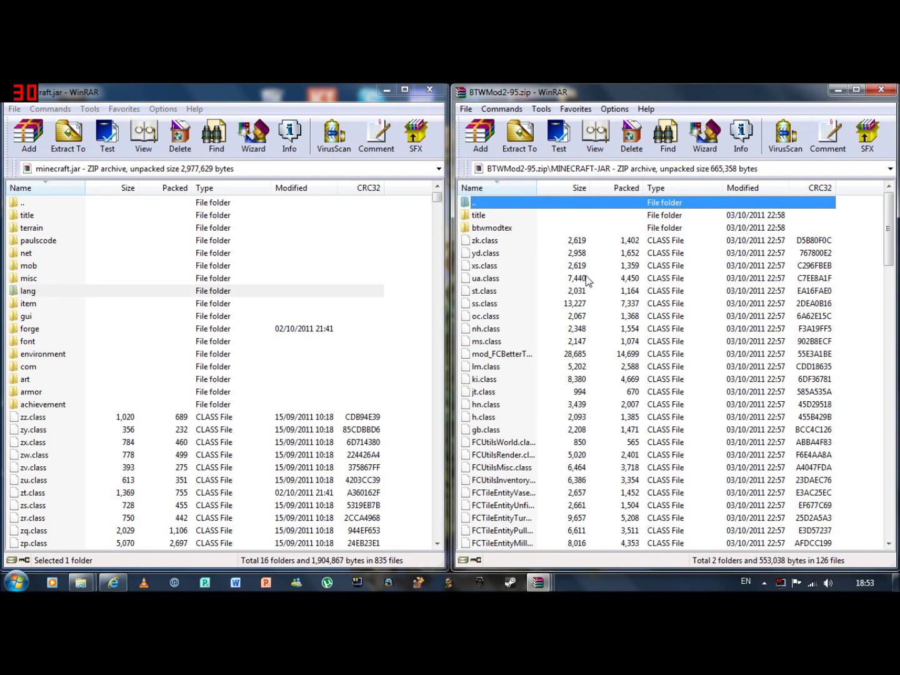
{"action": "left_click", "coordinate": [485, 216]}
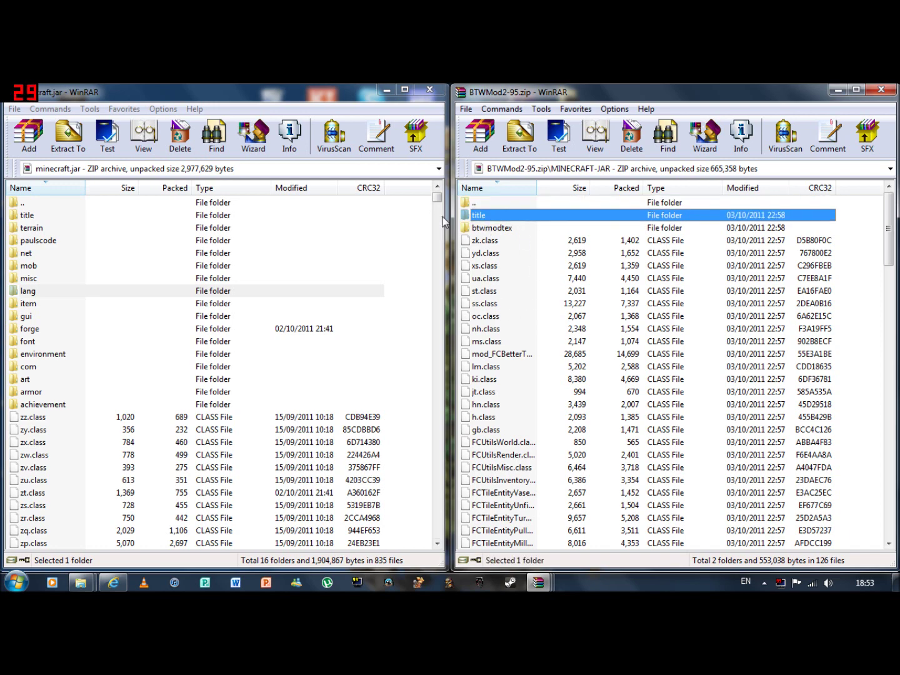
{"action": "scroll", "coordinate": [531, 336], "scroll_direction": "down", "scroll_amount": 18}
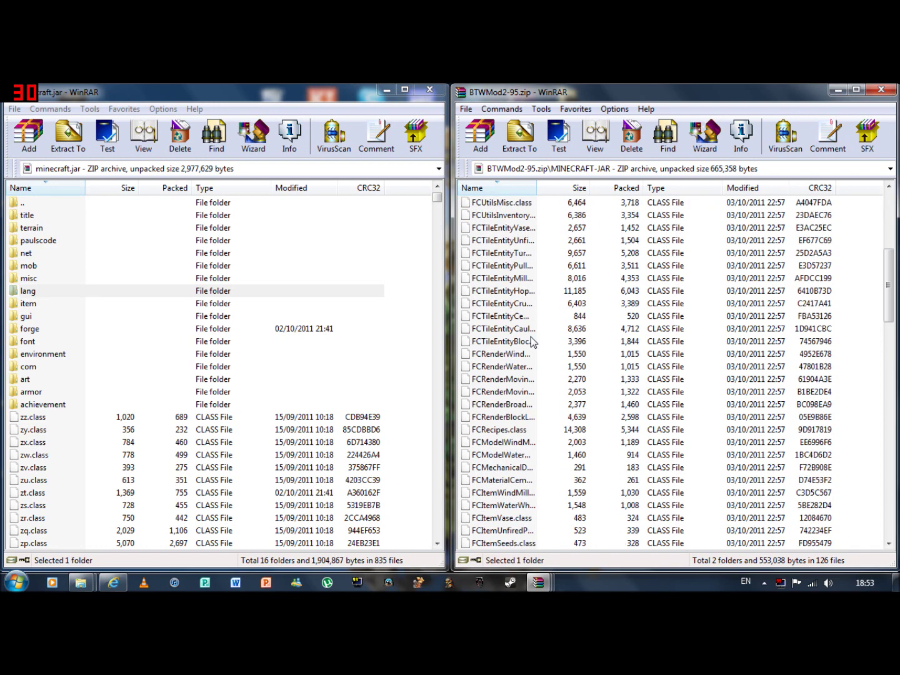
{"action": "scroll", "coordinate": [530, 335], "scroll_direction": "up", "scroll_amount": 18}
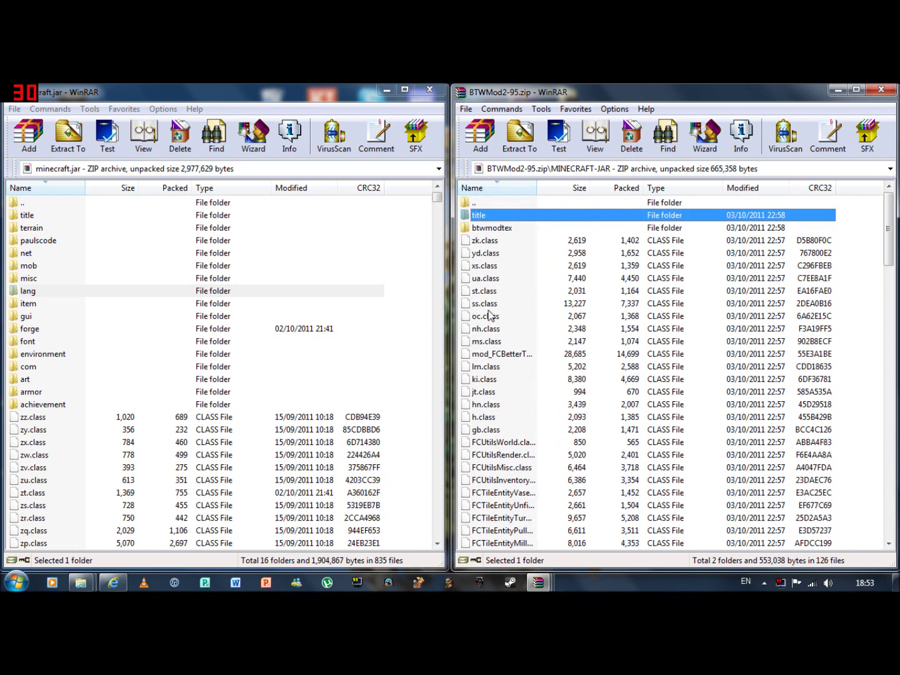
{"action": "scroll", "coordinate": [518, 477], "scroll_direction": "down", "scroll_amount": 20}
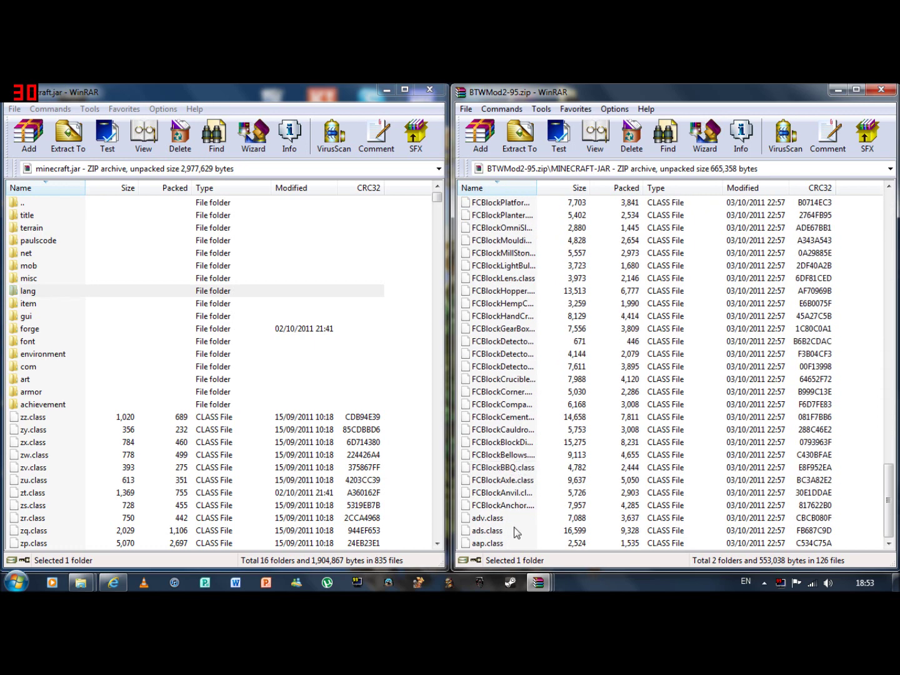
{"action": "key", "text": "ctrl+a"}
{"action": "left_click_drag", "start_coordinate": [559, 324], "coordinate": [216, 366]}
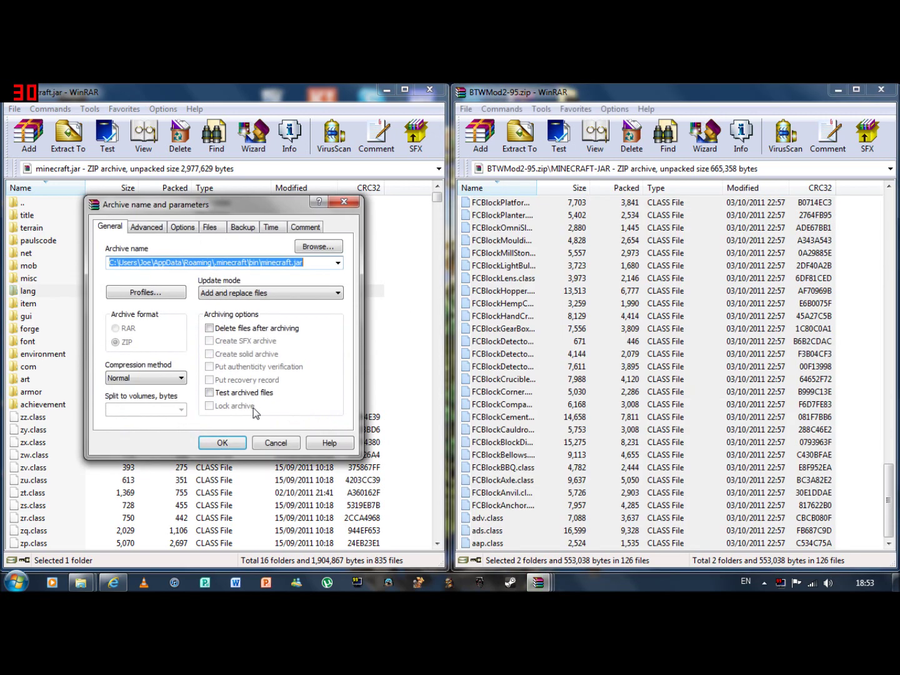
{"action": "left_click", "coordinate": [235, 442]}
{"action": "left_click", "coordinate": [885, 91]}
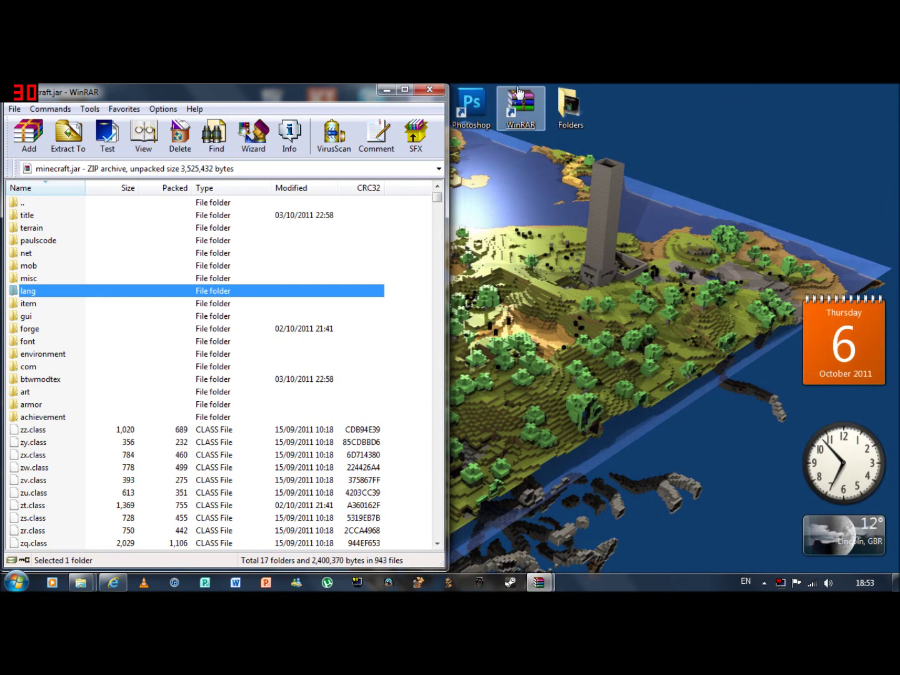
{"action": "left_click", "coordinate": [431, 89]}
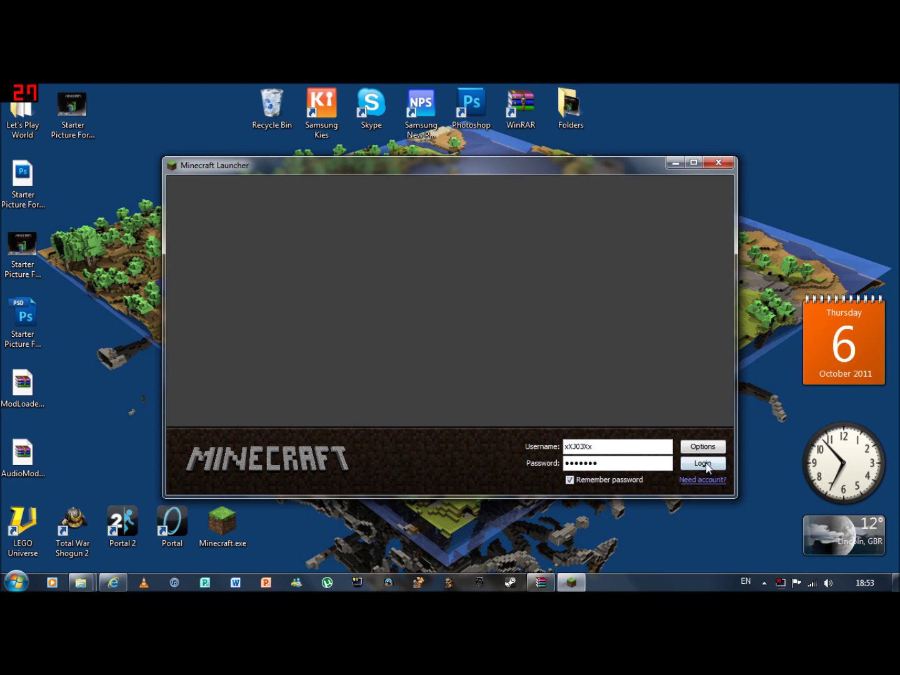
Log in to Minecraft with the saved account and load a singleplayer world.
{"action": "left_click", "coordinate": [702, 463]}
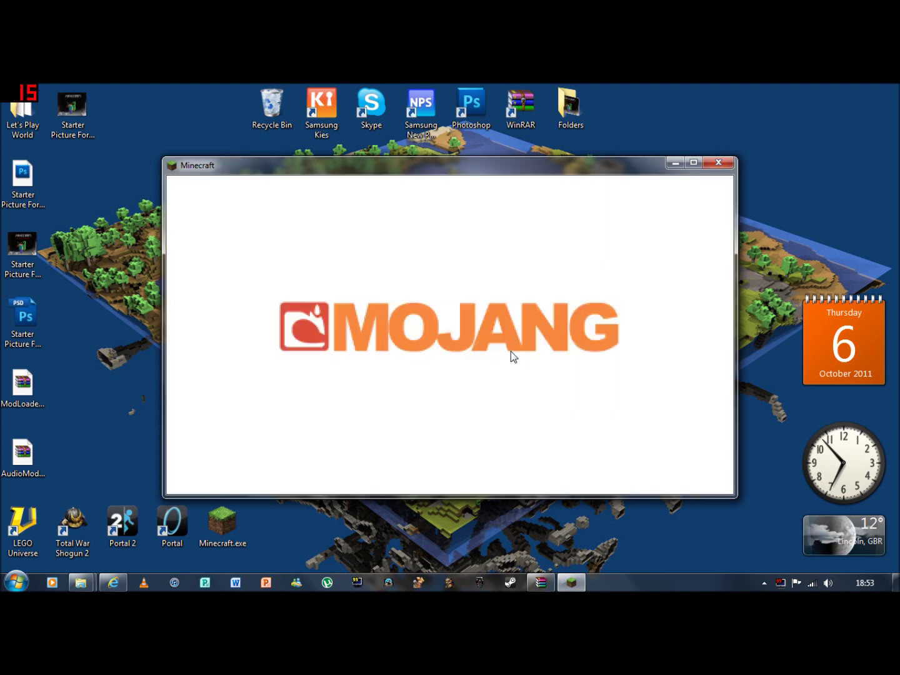
{"action": "left_click", "coordinate": [436, 325]}
{"action": "double_click", "coordinate": [404, 314]}
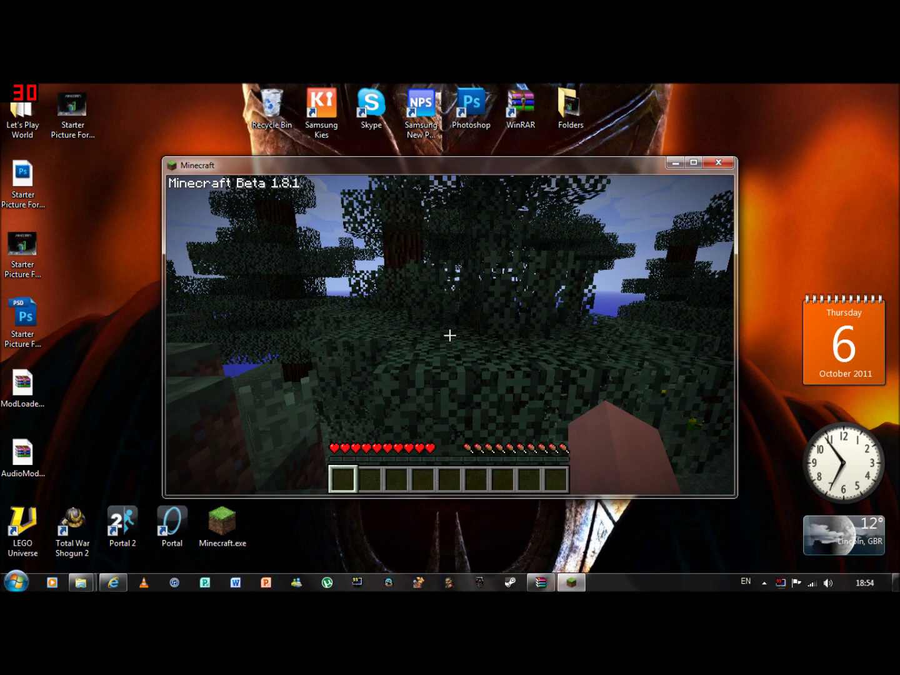
Take stacks of three wooden mod blocks, including the Axle, from page 3 of the TooManyItems list and place several of each in the world.
{"action": "key", "text": "e"}
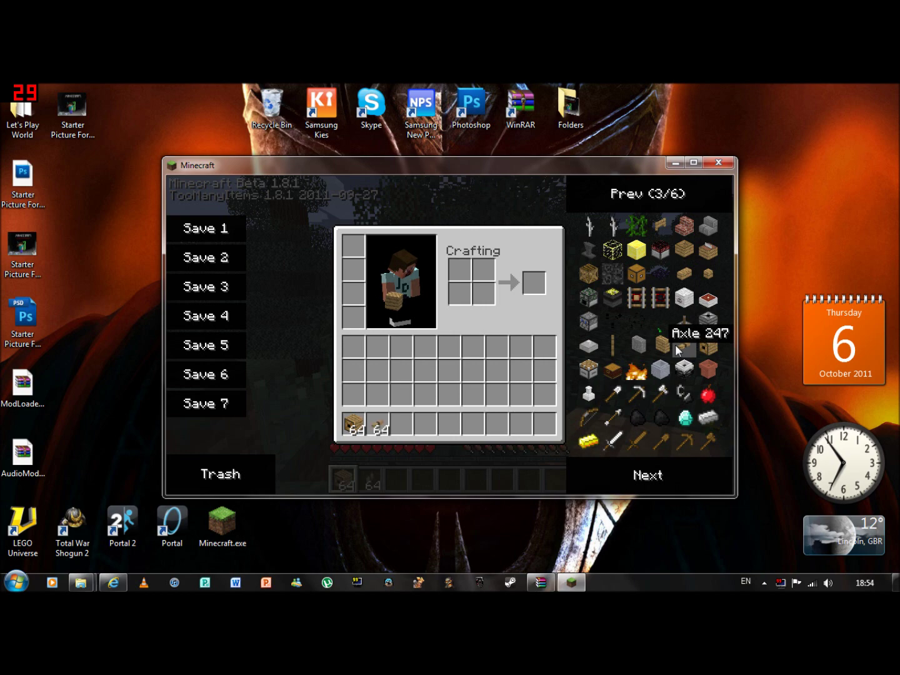
{"action": "key", "text": "e"}
{"action": "right_click", "coordinate": [449, 335]}
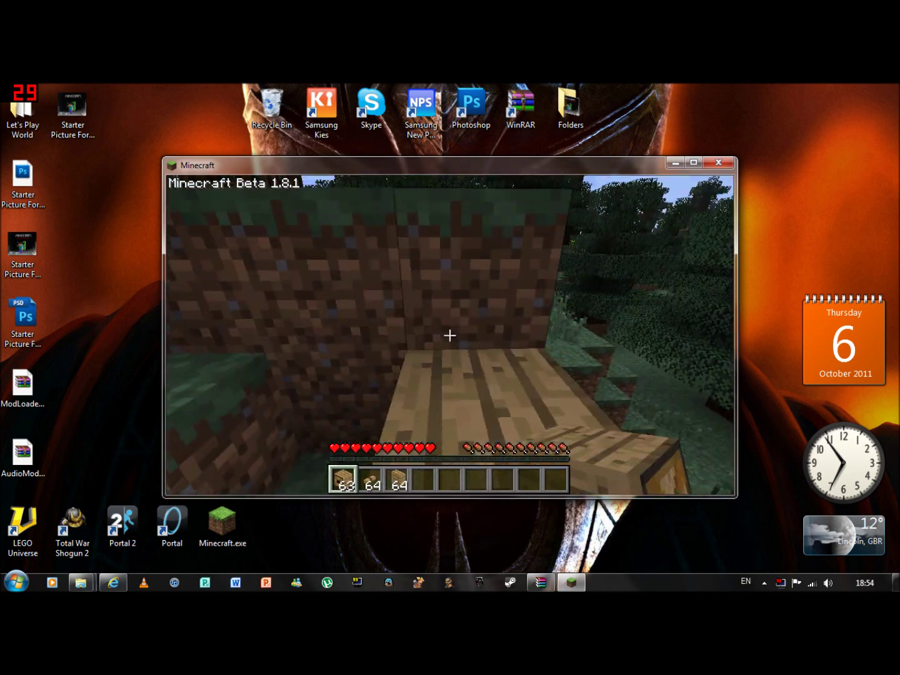
{"action": "right_click", "coordinate": [449, 335]}
{"action": "key", "text": "2"}
{"action": "right_click", "coordinate": [450, 335]}
{"action": "right_click", "coordinate": [449, 335]}
{"action": "key", "text": "3"}
{"action": "right_click", "coordinate": [449, 336]}
{"action": "right_click", "coordinate": [449, 335]}
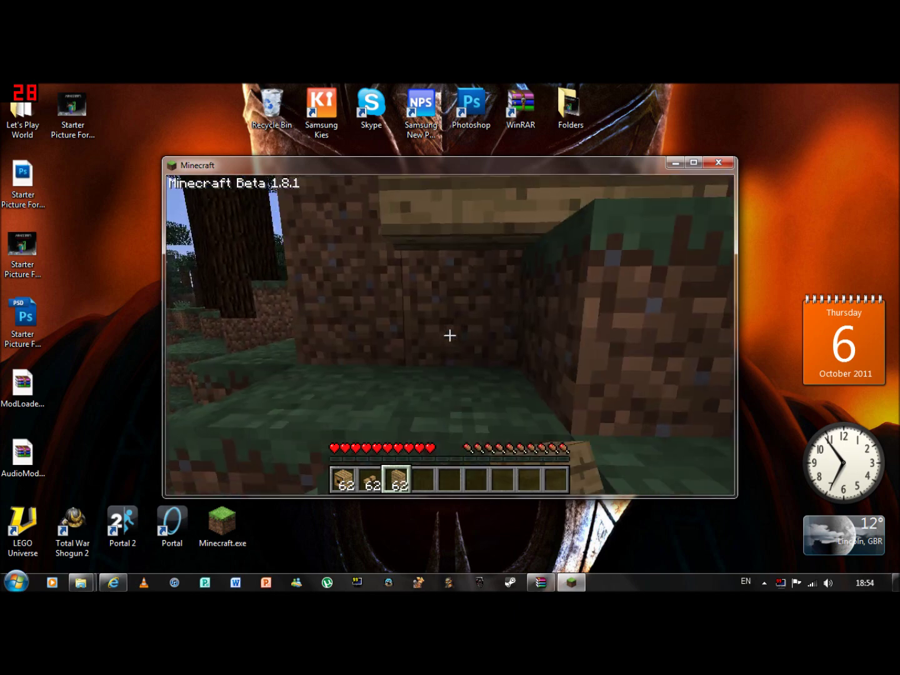
{"action": "right_click", "coordinate": [450, 335]}
Take a stack of the brown mod block just before the fire item in the TooManyItems list and place several of them.
{"action": "key", "text": "e"}
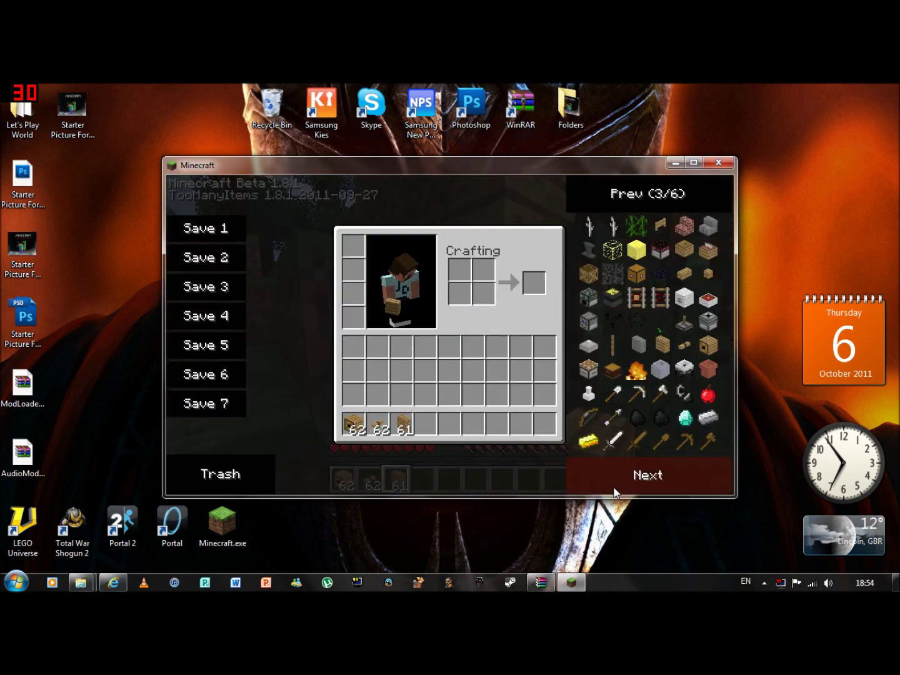
{"action": "left_click", "coordinate": [610, 372]}
{"action": "key", "text": "e"}
{"action": "key", "text": "4"}
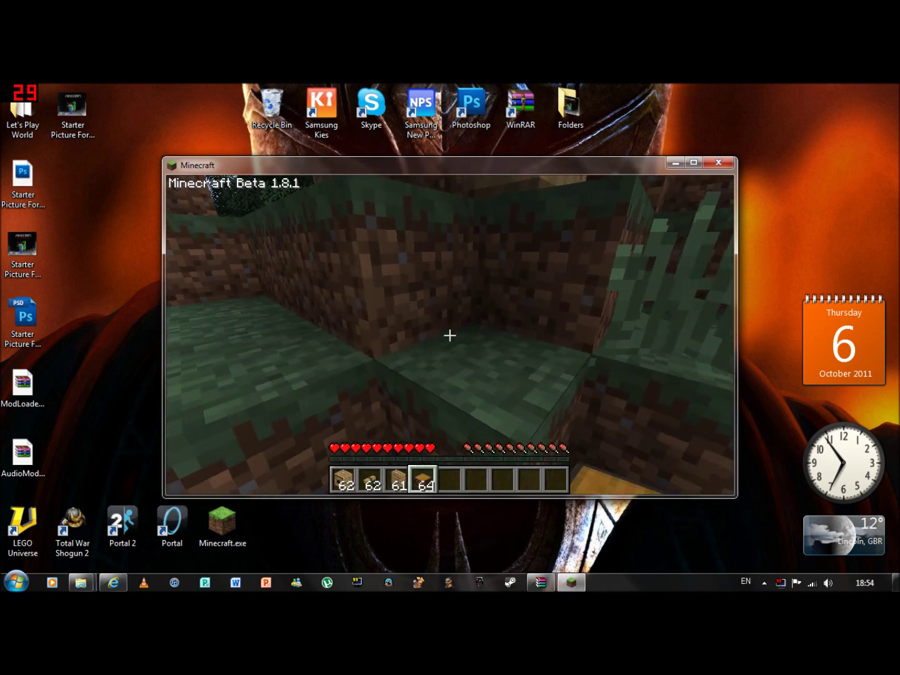
{"action": "right_click", "coordinate": [448, 335]}
{"action": "right_click", "coordinate": [449, 336]}
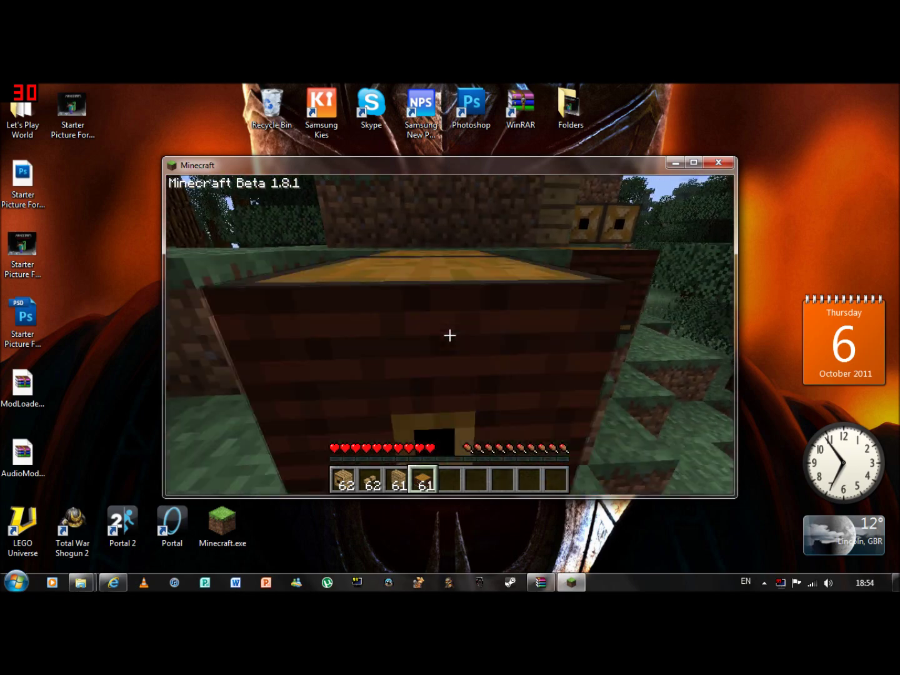
{"action": "right_click", "coordinate": [449, 335]}
{"action": "key", "text": "e"}
{"action": "key", "text": "e"}
{"action": "key", "text": "5"}
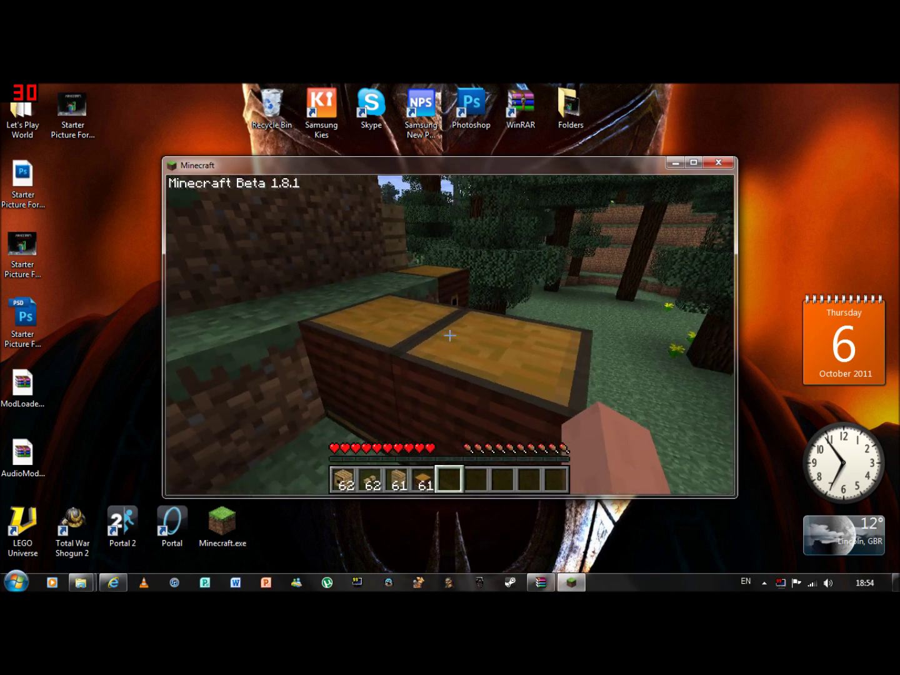
{"action": "key", "text": "w"}
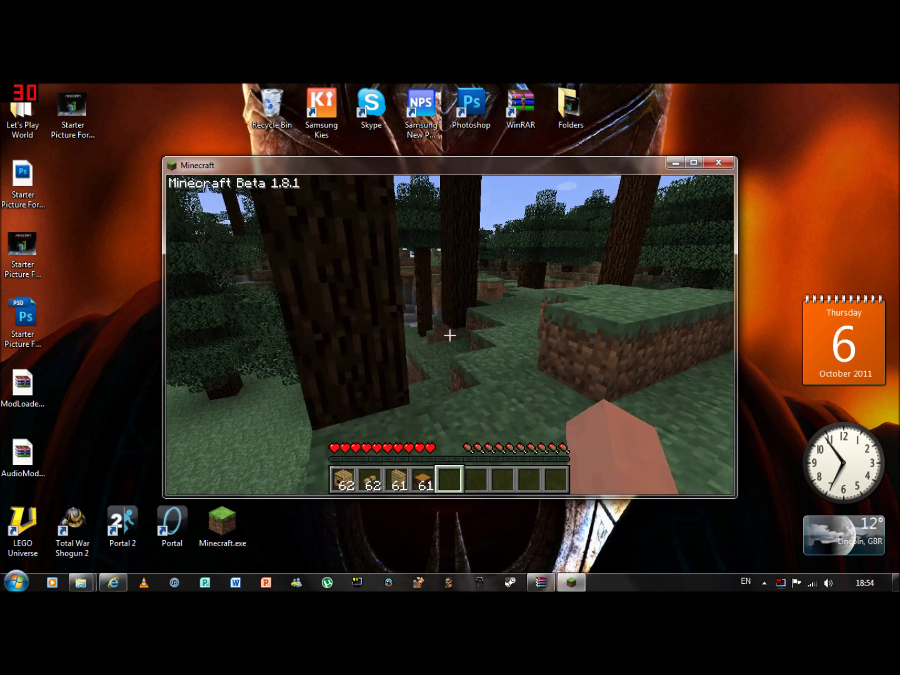